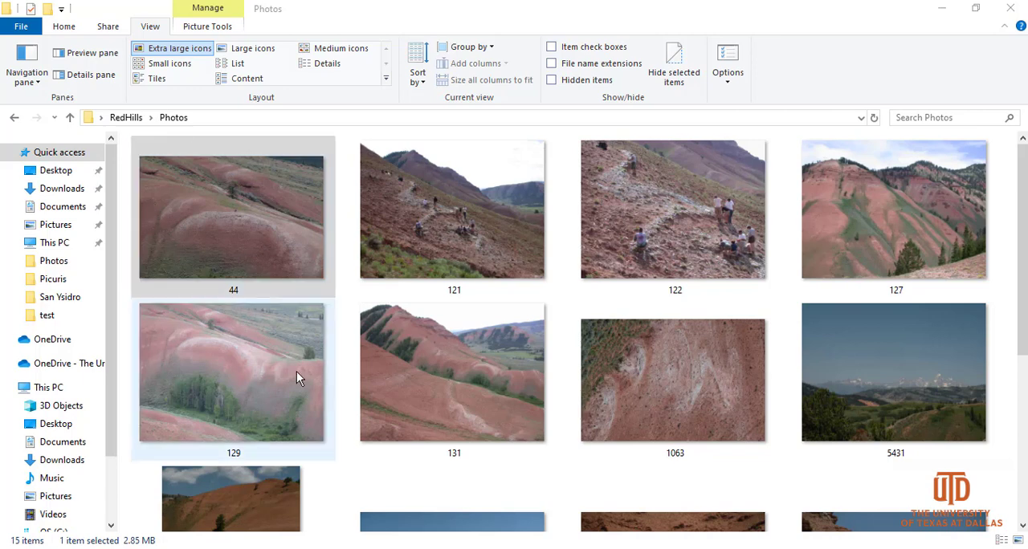
- Examine the detailed file properties of photo 44 in the Photos folder, then close them without changes
{"action": "right_click", "coordinate": [239, 215]}
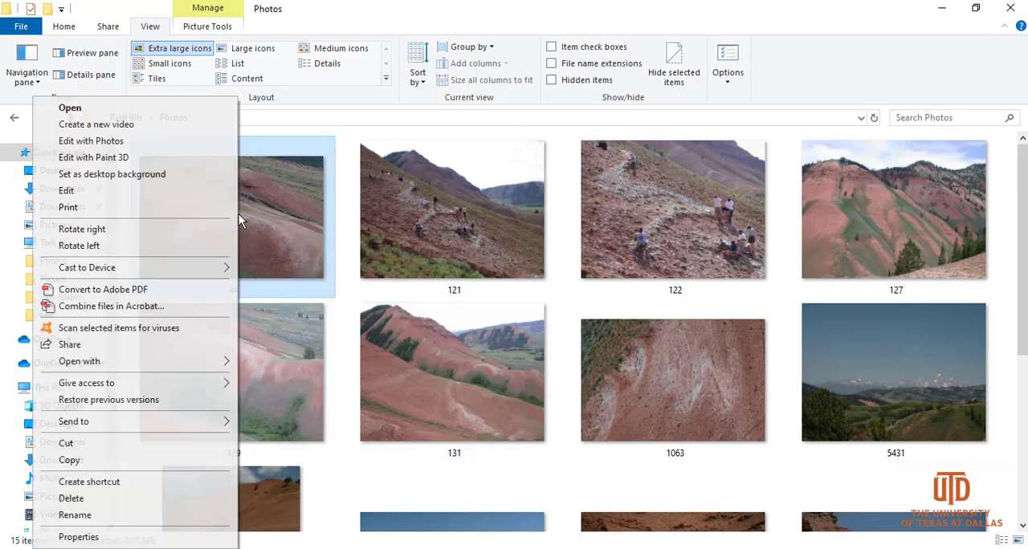
{"action": "left_click", "coordinate": [159, 537]}
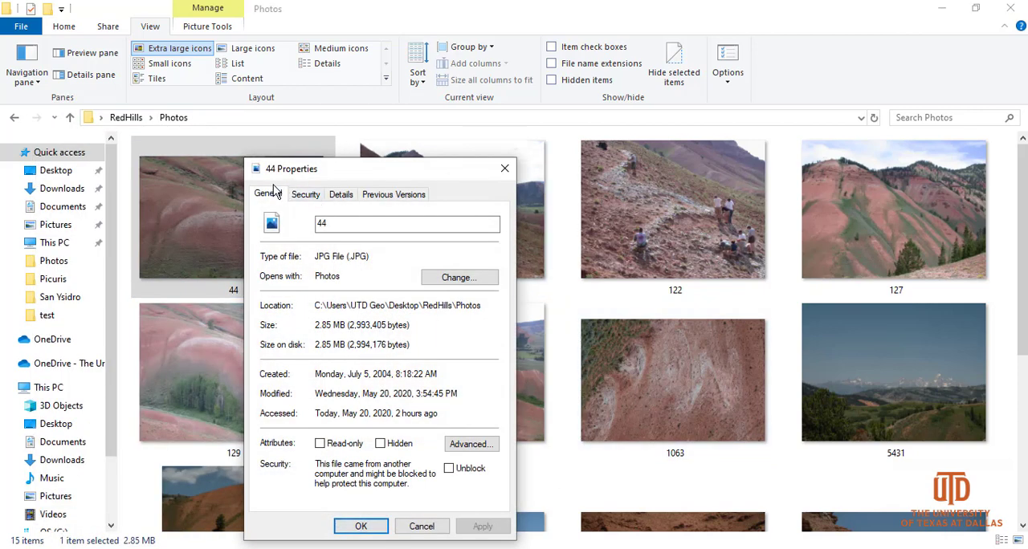
{"action": "left_click", "coordinate": [341, 199]}
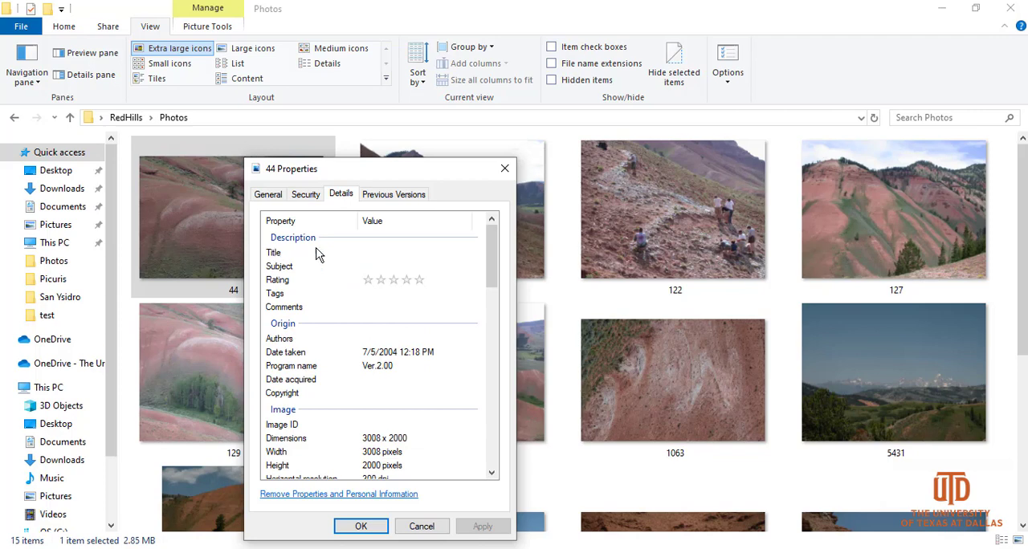
{"action": "left_click_drag", "start_coordinate": [493, 252], "coordinate": [493, 441]}
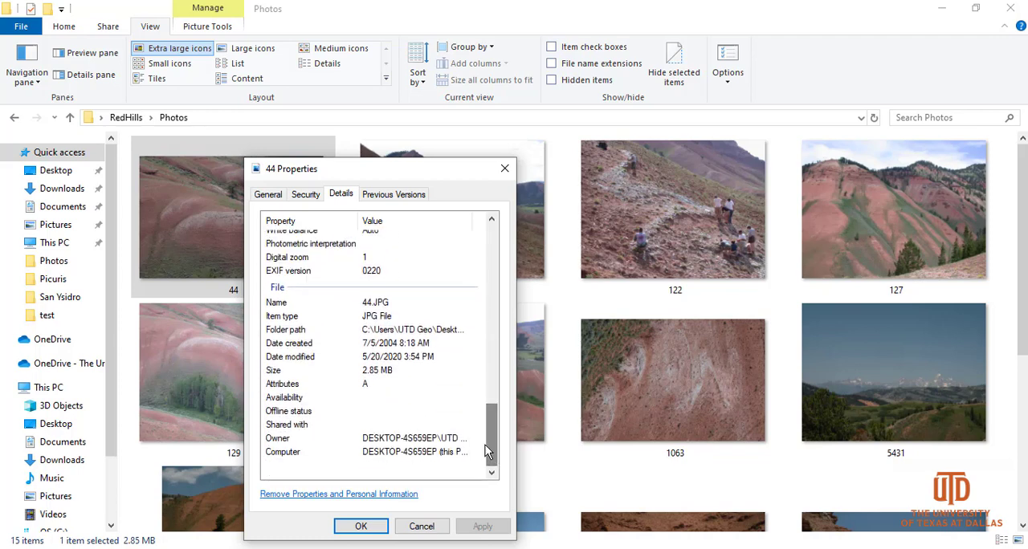
{"action": "left_click", "coordinate": [421, 527]}
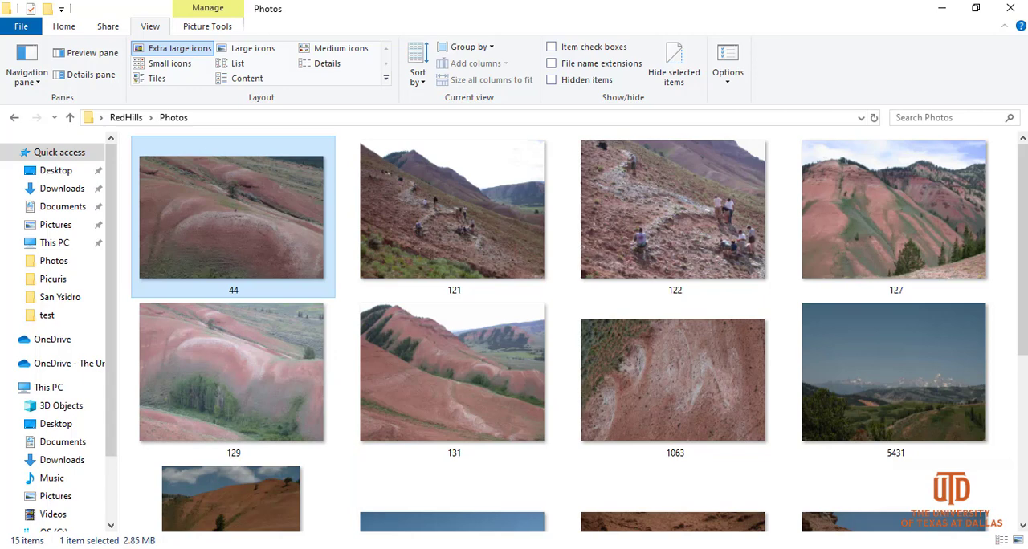
- Switch to the Red Hills Photos workbook in Excel and compare its Photo column with the image files in the folder
{"action": "mouse_move", "coordinate": [610, 548]}
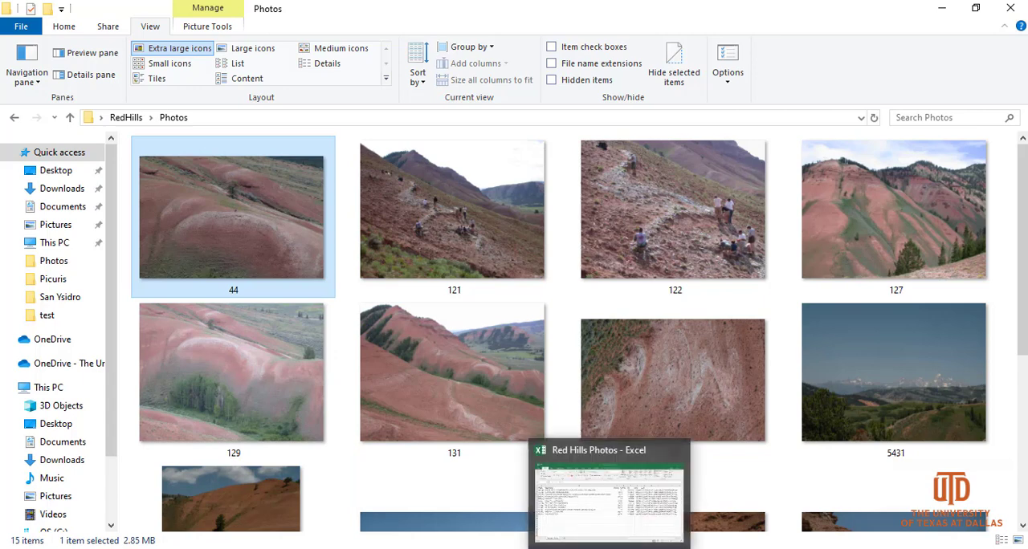
{"action": "left_click", "coordinate": [609, 523]}
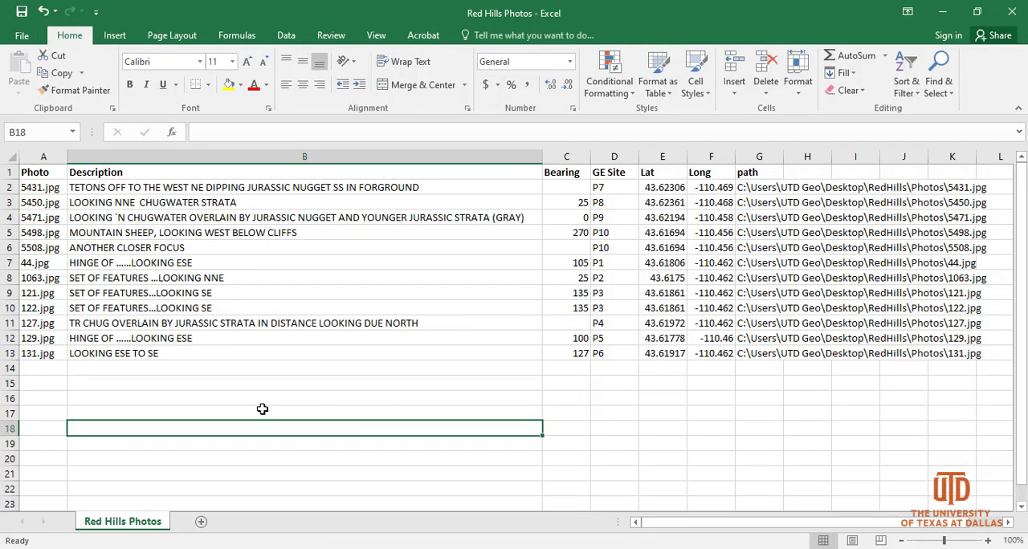
{"action": "left_click", "coordinate": [36, 157]}
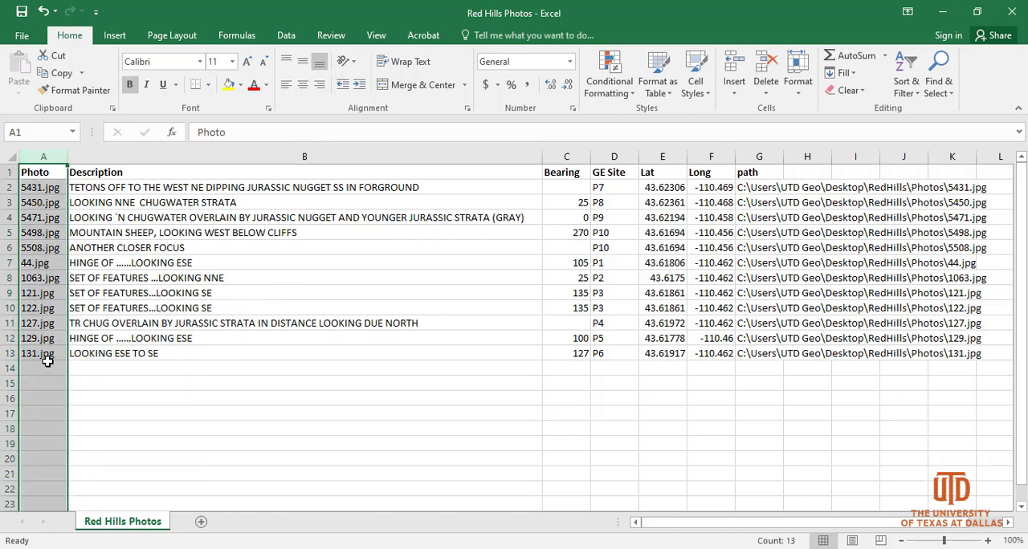
{"action": "left_click", "coordinate": [943, 13]}
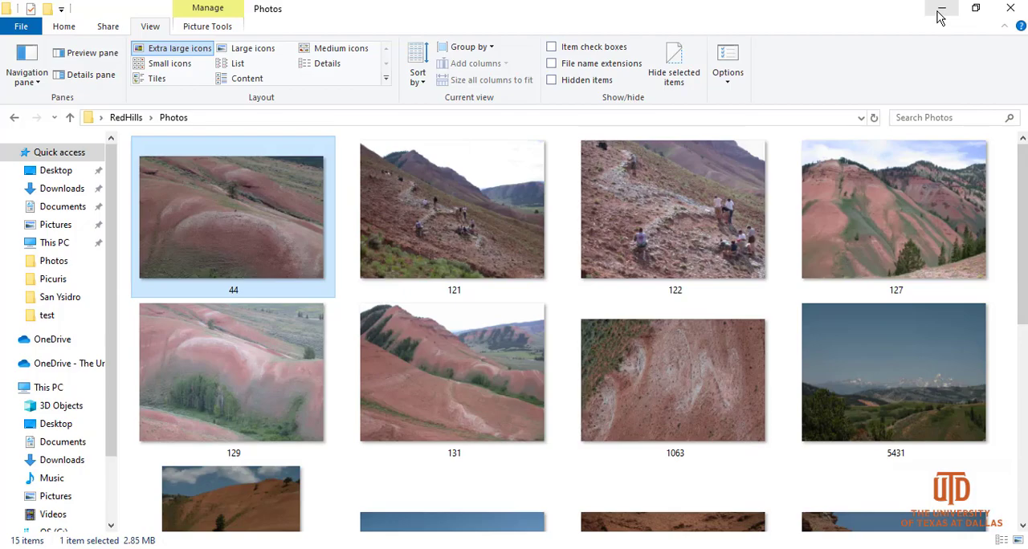
{"action": "left_click", "coordinate": [941, 13]}
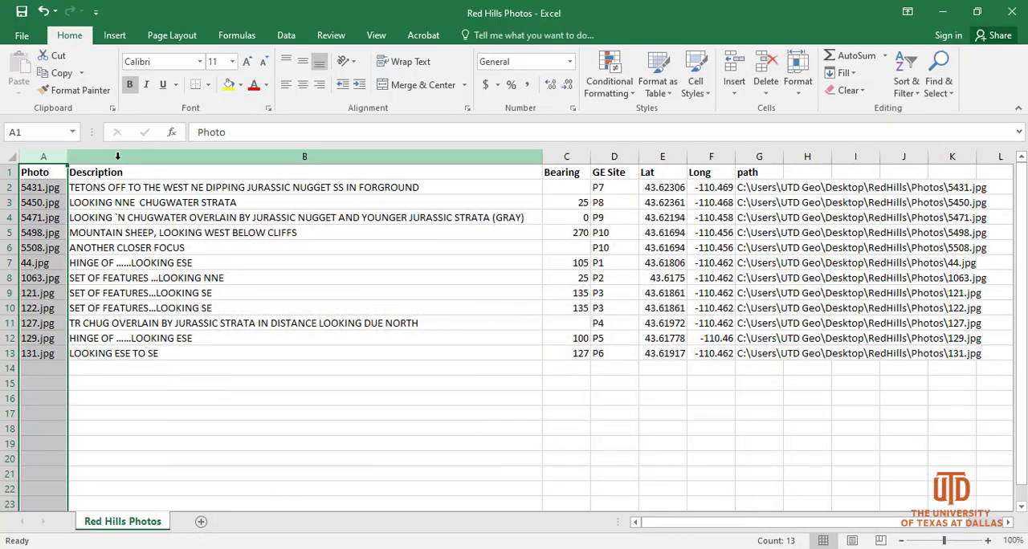
- Examine the Description and Bearing columns, comparing the viewing directions described for individual photos with their bearing values
{"action": "left_click", "coordinate": [118, 157]}
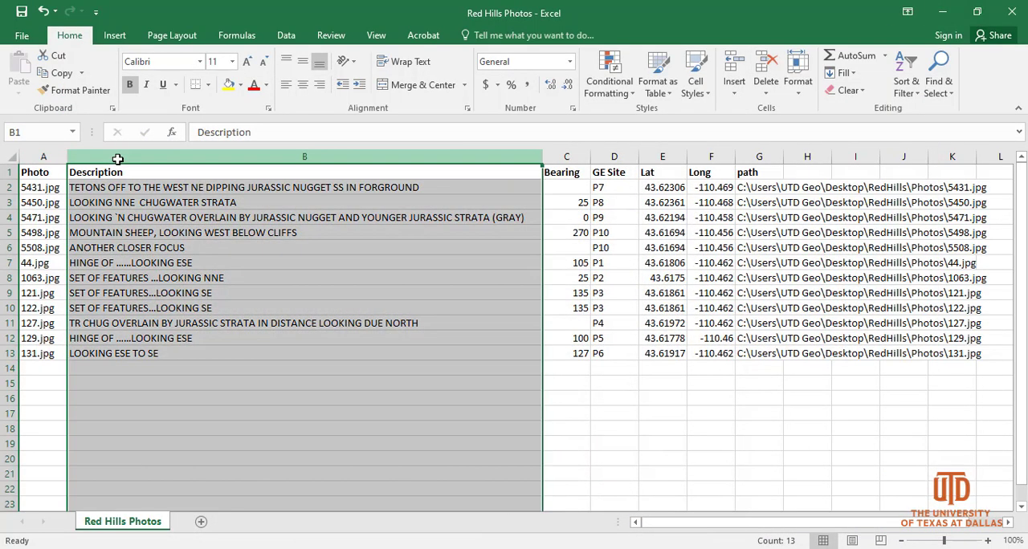
{"action": "left_click", "coordinate": [568, 157]}
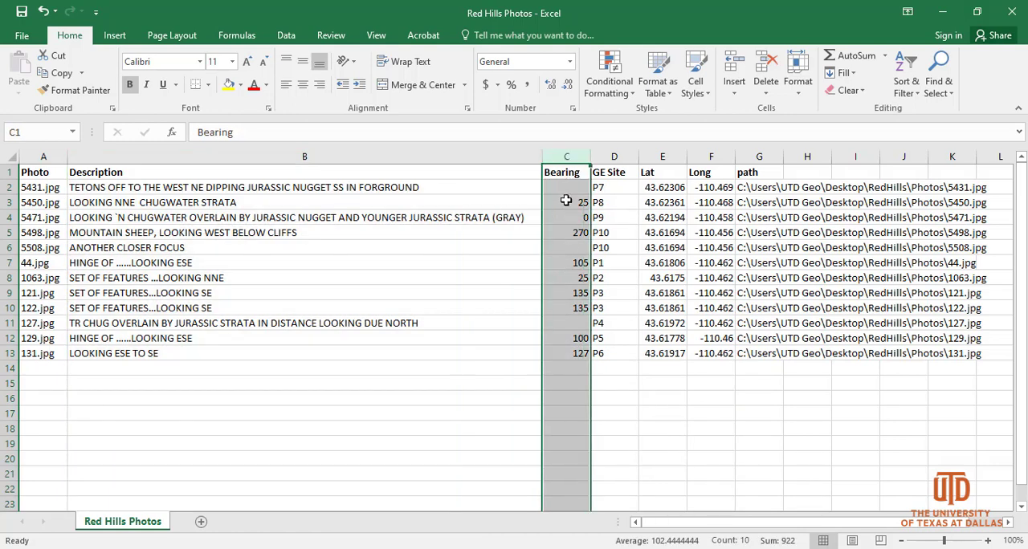
{"action": "left_click_drag", "start_coordinate": [567, 201], "coordinate": [568, 353]}
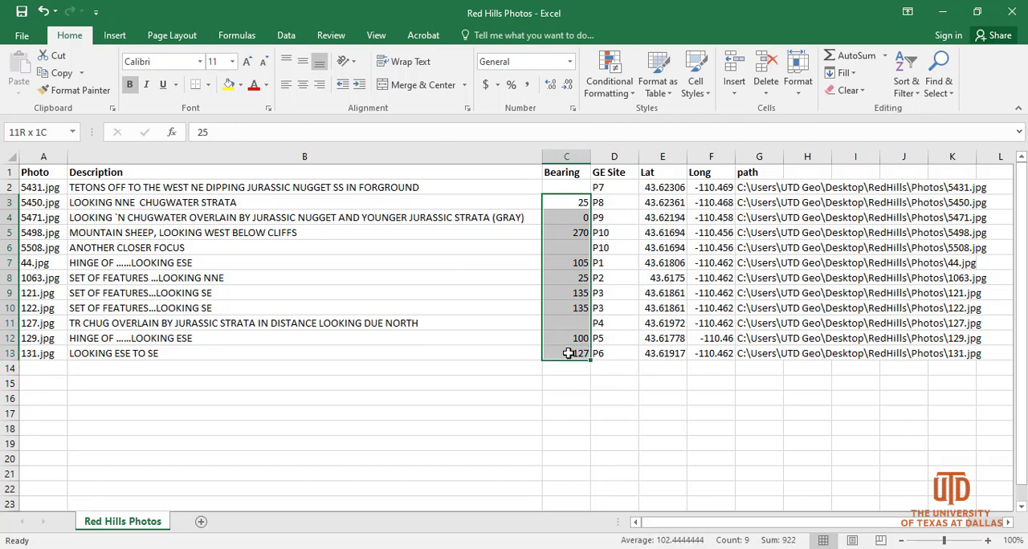
{"action": "left_click", "coordinate": [170, 354]}
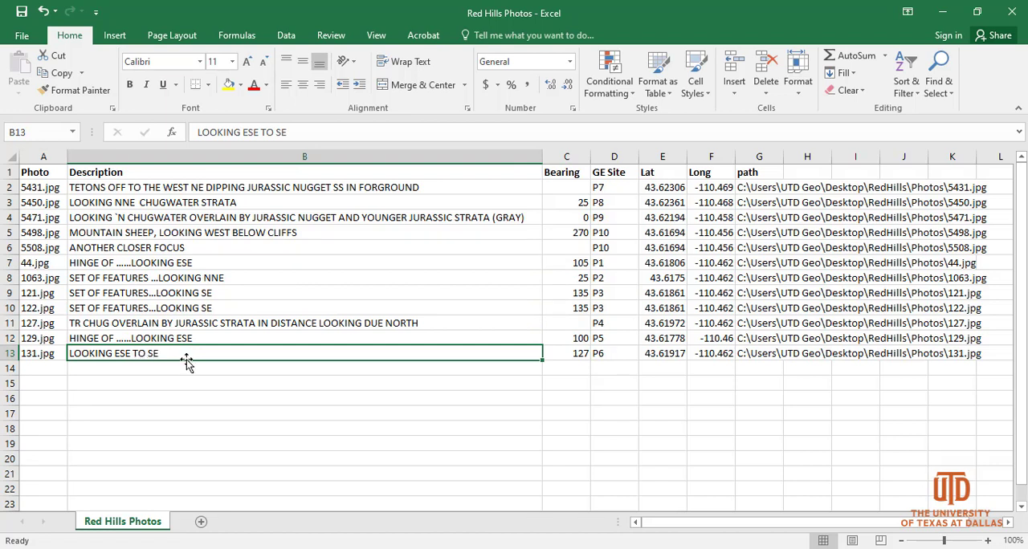
{"action": "left_click", "coordinate": [569, 353]}
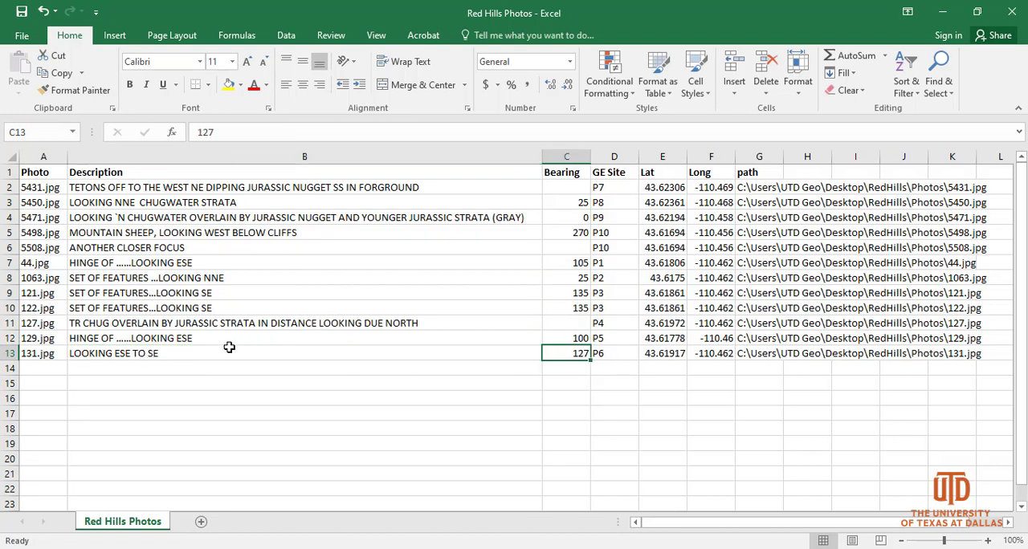
{"action": "left_click", "coordinate": [170, 338]}
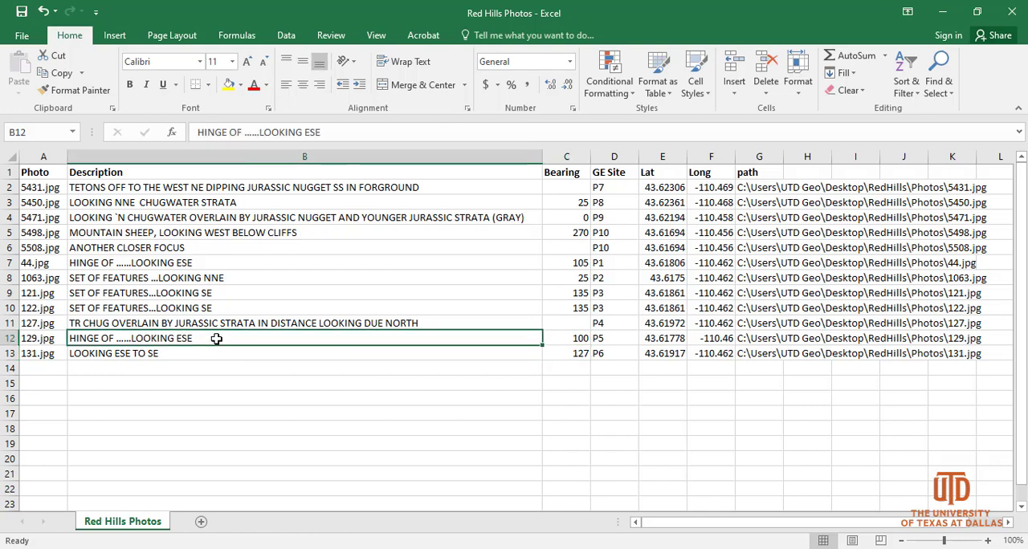
{"action": "left_click", "coordinate": [567, 339]}
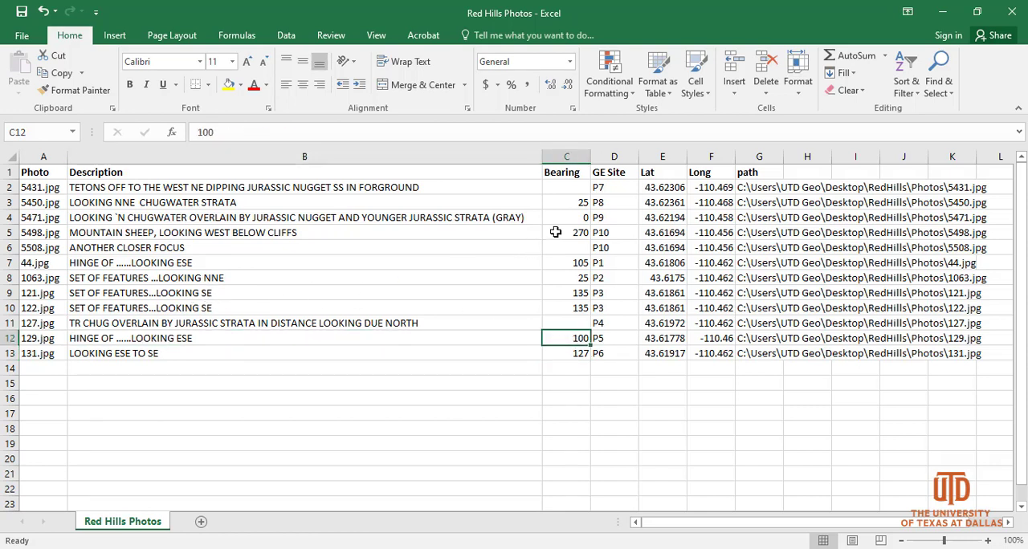
{"action": "left_click", "coordinate": [555, 232]}
{"action": "left_click_drag", "start_coordinate": [189, 234], "coordinate": [406, 217]}
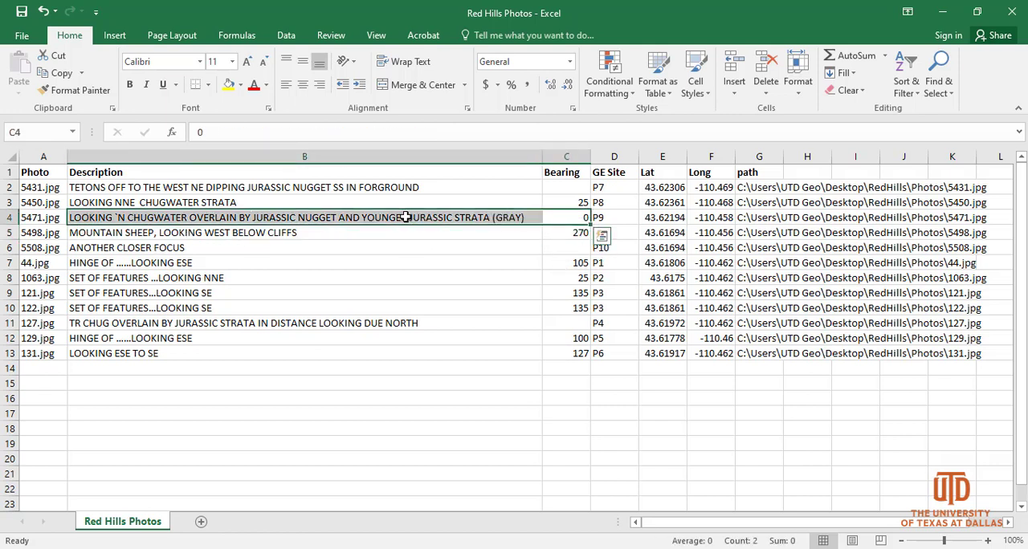
{"action": "left_click", "coordinate": [552, 157]}
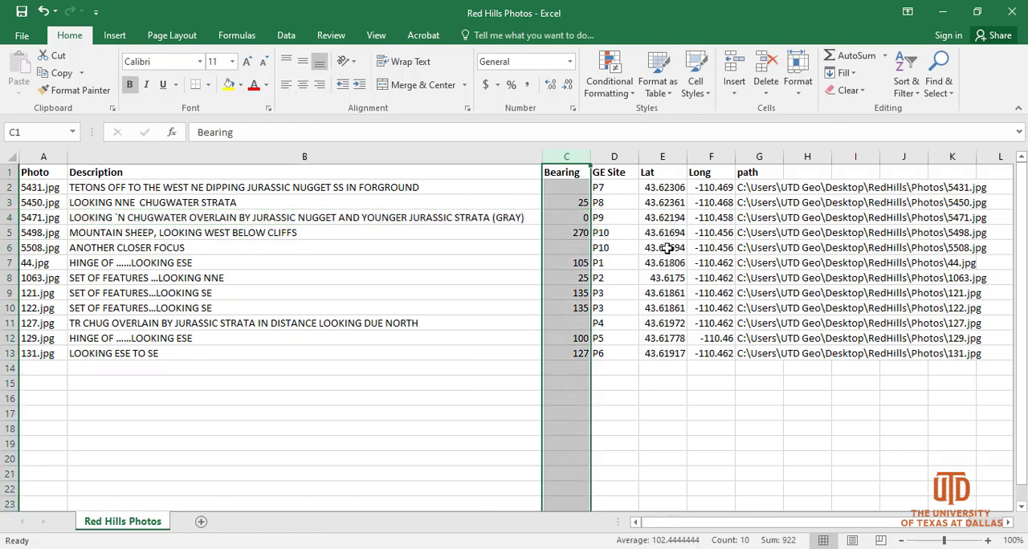
- Review the GE Site, Lat, Long and path columns, and compare the Photo file names with the file paths
{"action": "left_click", "coordinate": [613, 156]}
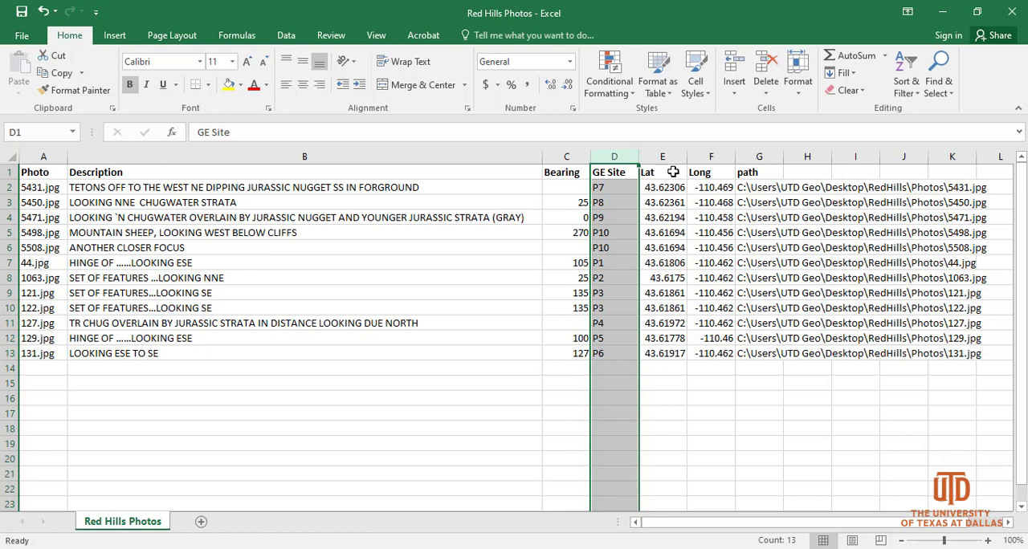
{"action": "left_click_drag", "start_coordinate": [663, 155], "coordinate": [713, 169]}
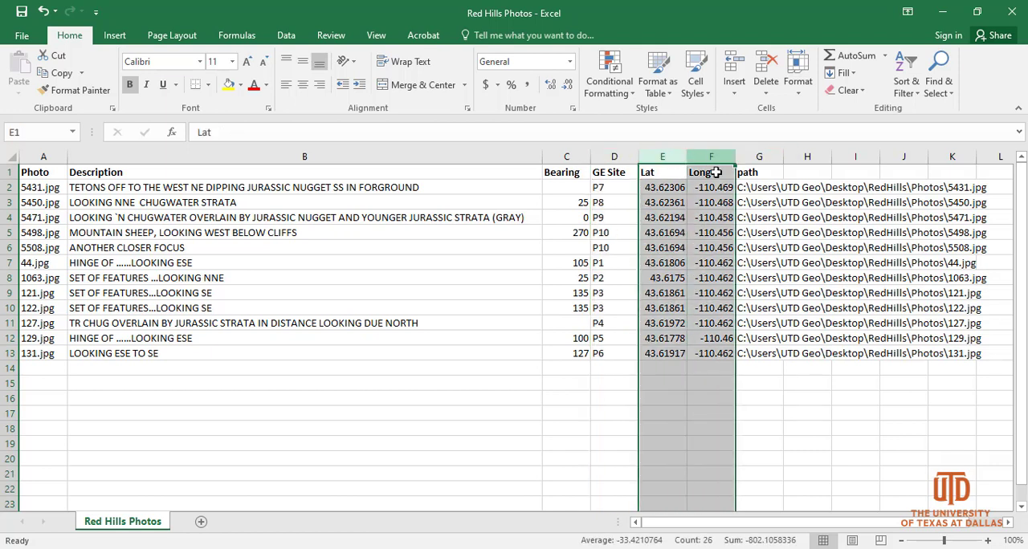
{"action": "left_click", "coordinate": [769, 156]}
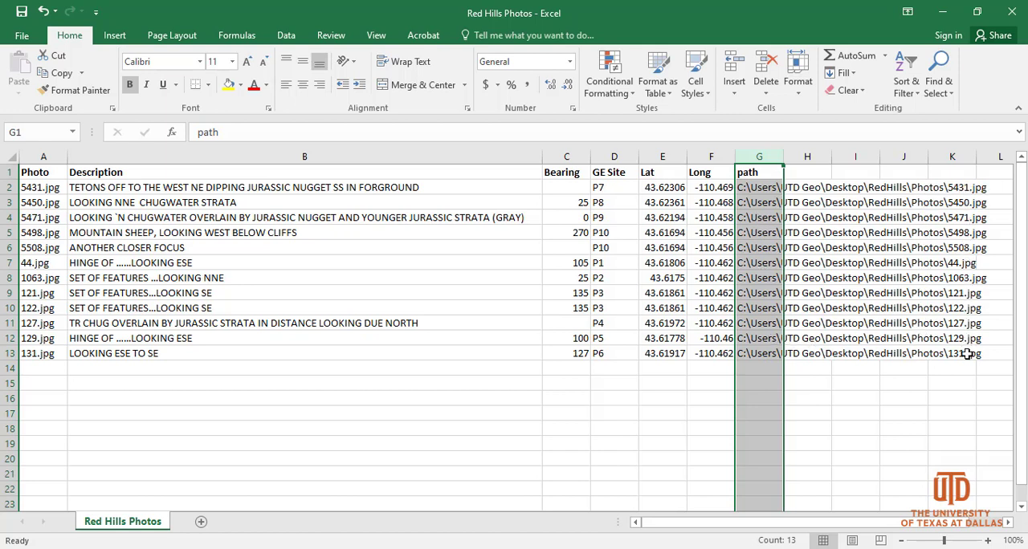
{"action": "left_click", "coordinate": [417, 383]}
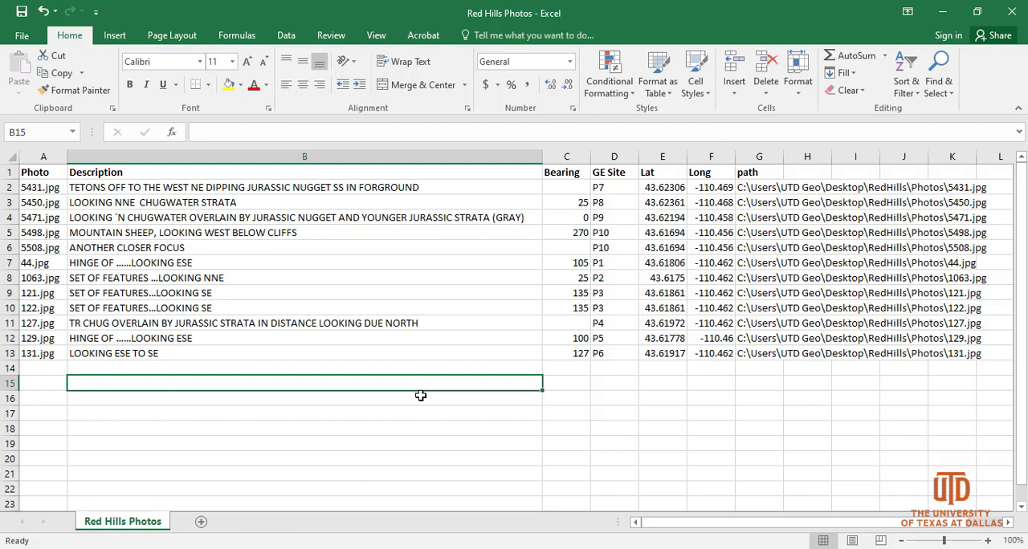
{"action": "left_click", "coordinate": [44, 156]}
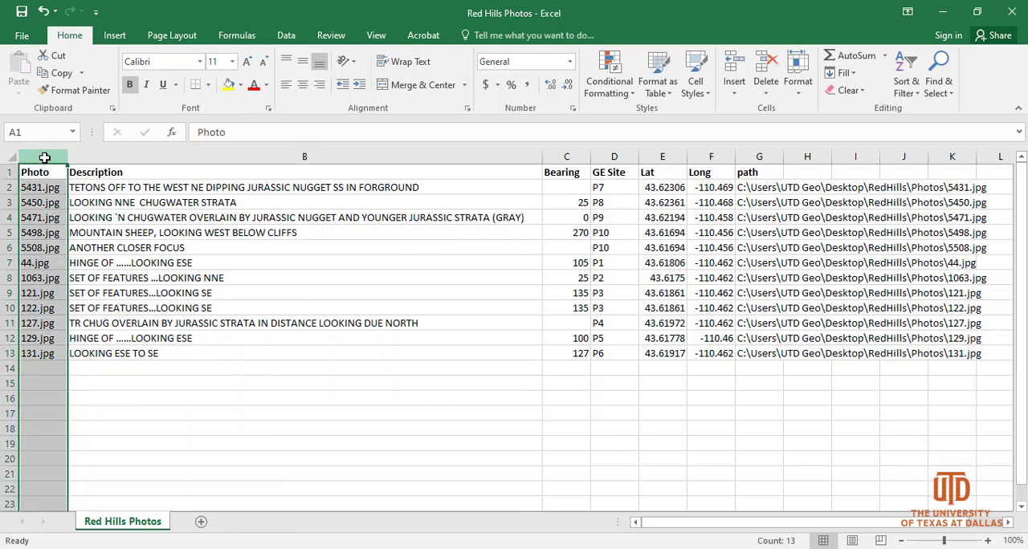
{"action": "left_click", "coordinate": [754, 158]}
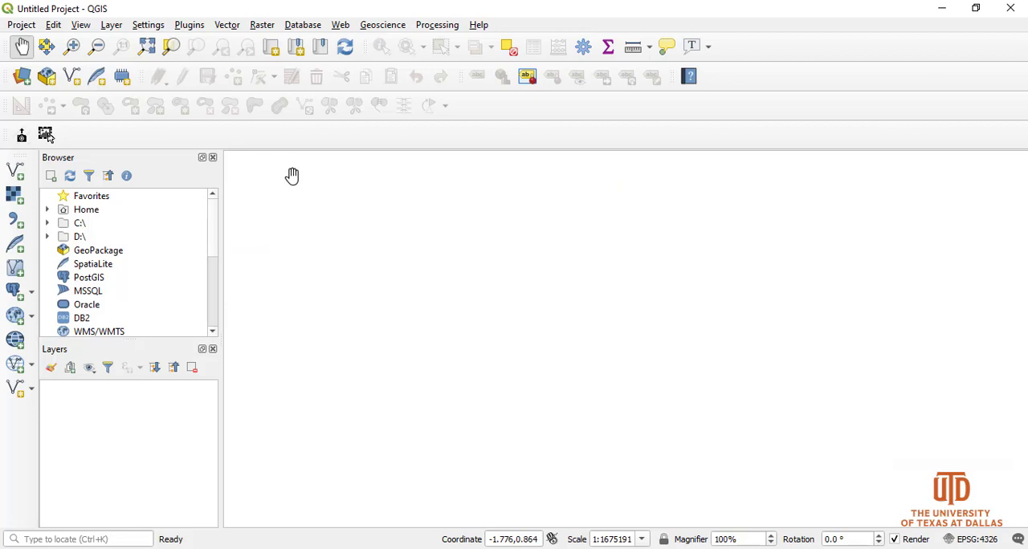
- In QGIS, start adding a delimited text layer and load the Red Hills Photos CSV file from the RedHills Photos folder
{"action": "left_click", "coordinate": [14, 225]}
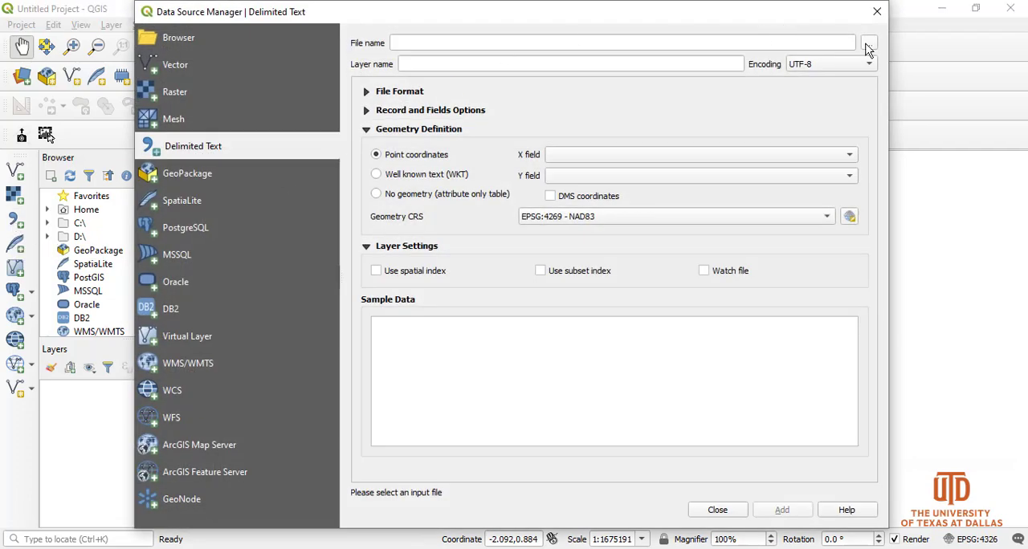
{"action": "left_click", "coordinate": [868, 45]}
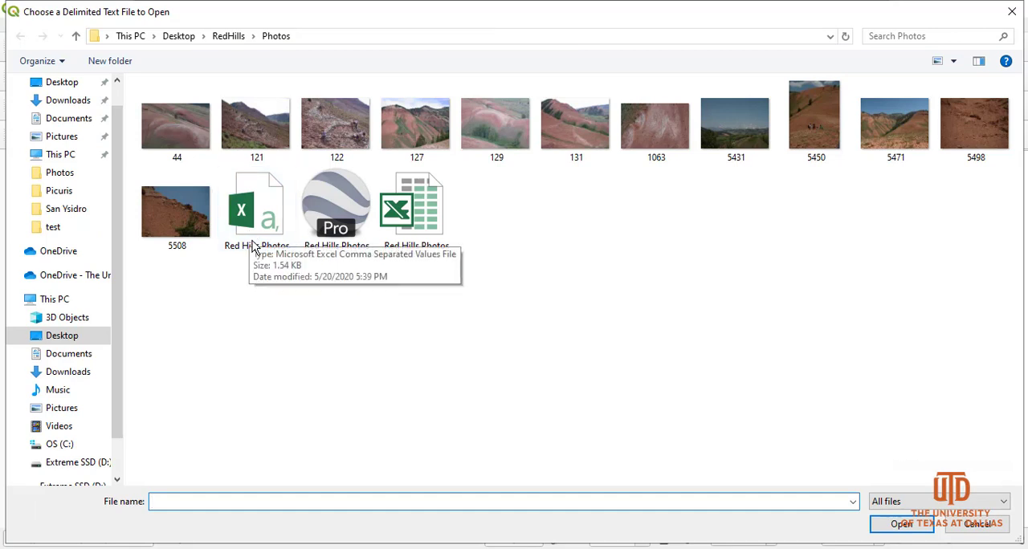
{"action": "left_click", "coordinate": [252, 239]}
{"action": "left_click", "coordinate": [901, 524]}
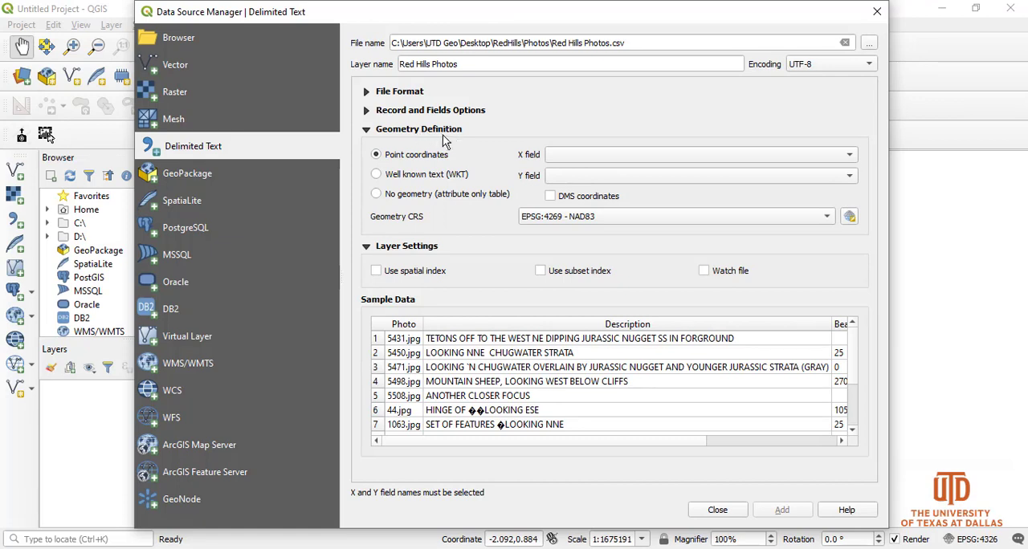
- Set the layer's point coordinates to use Long as the X field and Lat as the Y field
{"action": "left_click", "coordinate": [615, 157]}
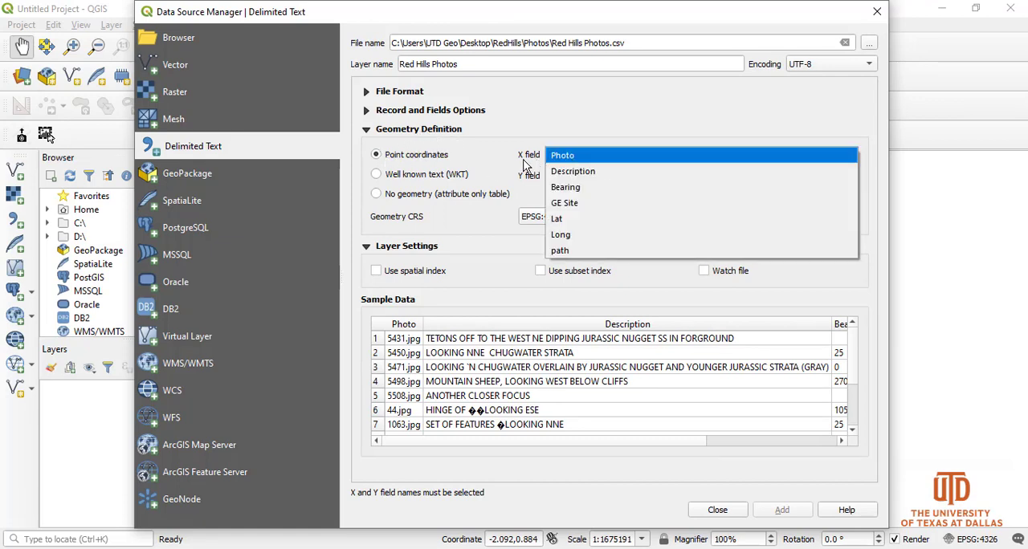
{"action": "left_click", "coordinate": [593, 235]}
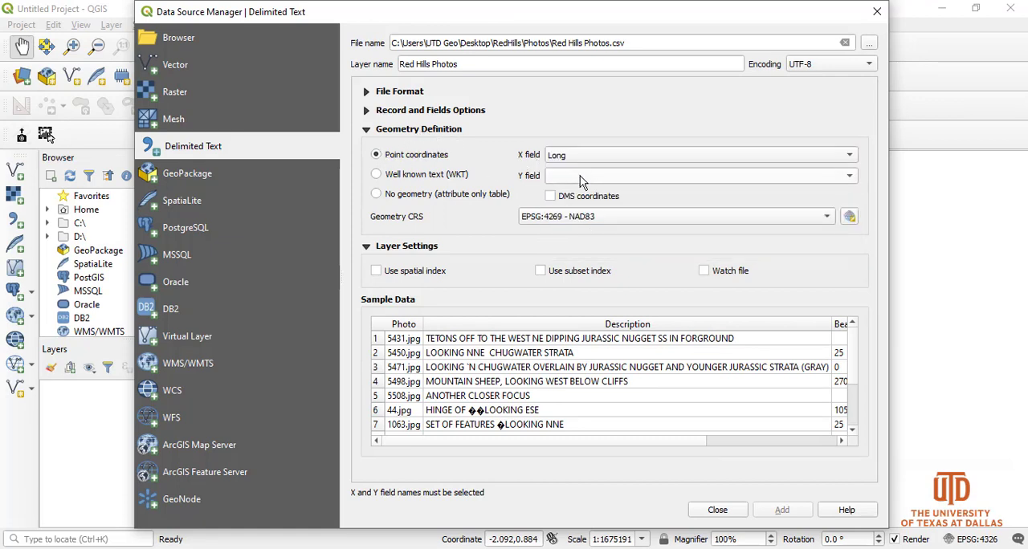
{"action": "left_click", "coordinate": [590, 177]}
{"action": "left_click", "coordinate": [595, 239]}
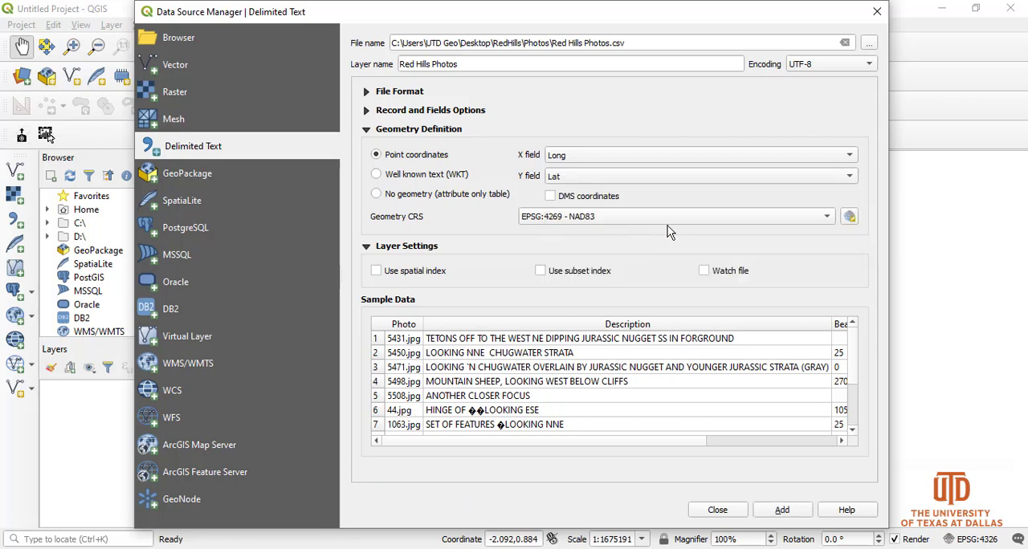
- Open the layer's coordinate reference system selector and examine the available geographic and projected coordinate systems
{"action": "left_click", "coordinate": [848, 219]}
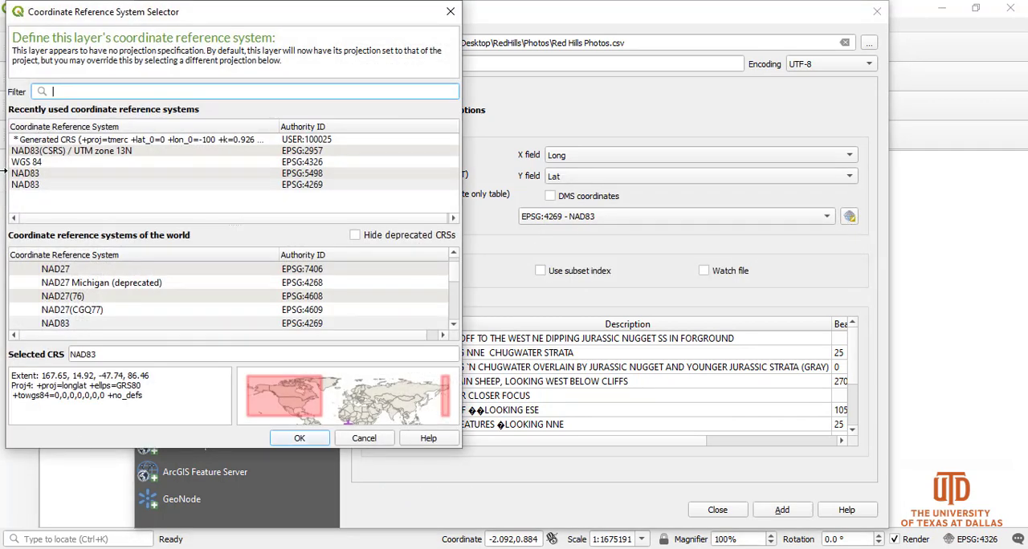
{"action": "left_click_drag", "start_coordinate": [208, 5], "coordinate": [463, 46]}
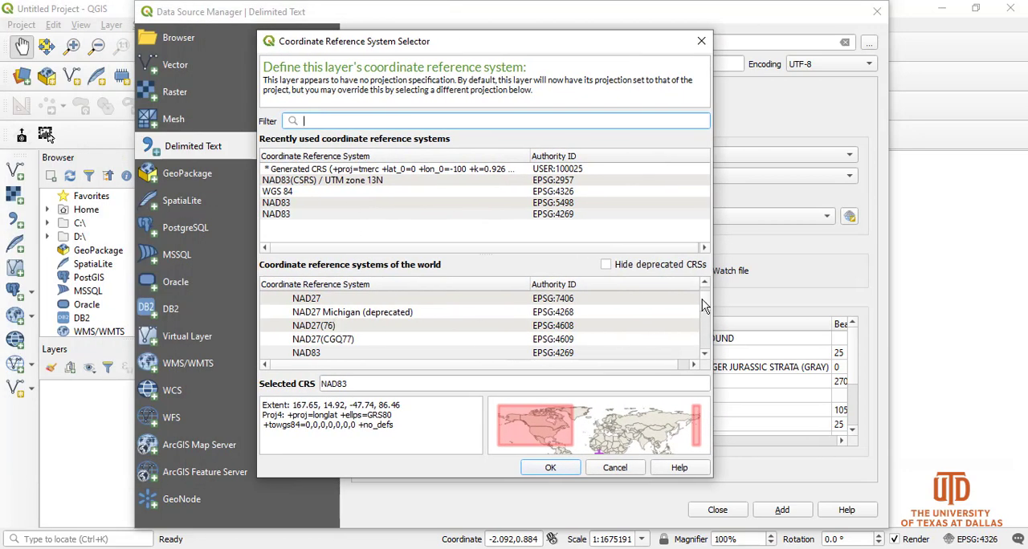
{"action": "left_click_drag", "start_coordinate": [710, 304], "coordinate": [710, 298]}
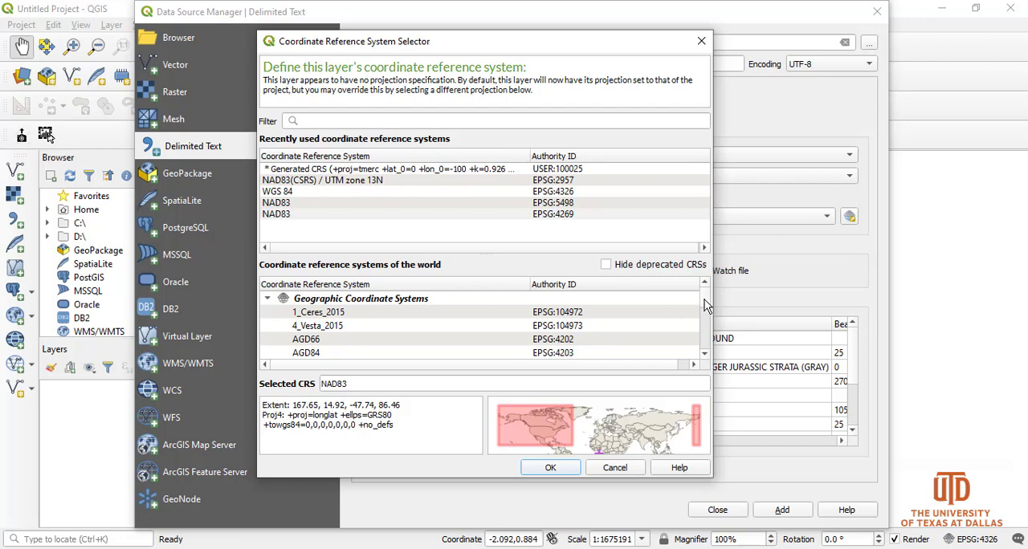
{"action": "left_click_drag", "start_coordinate": [704, 305], "coordinate": [706, 322]}
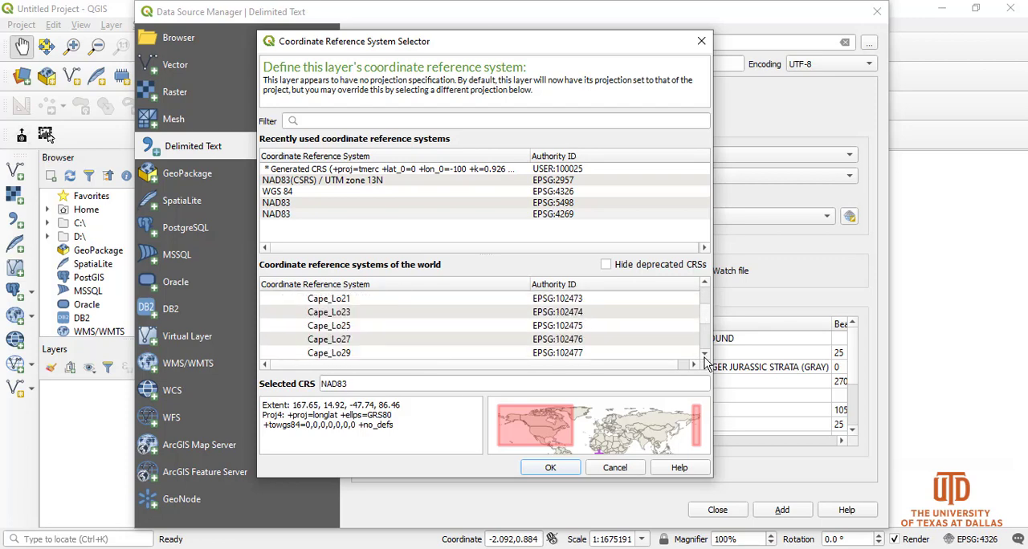
{"action": "left_click", "coordinate": [705, 354]}
{"action": "left_click", "coordinate": [705, 354]}
{"action": "left_click", "coordinate": [704, 354]}
{"action": "left_click", "coordinate": [705, 354]}
{"action": "left_click", "coordinate": [704, 354]}
{"action": "left_click", "coordinate": [704, 354]}
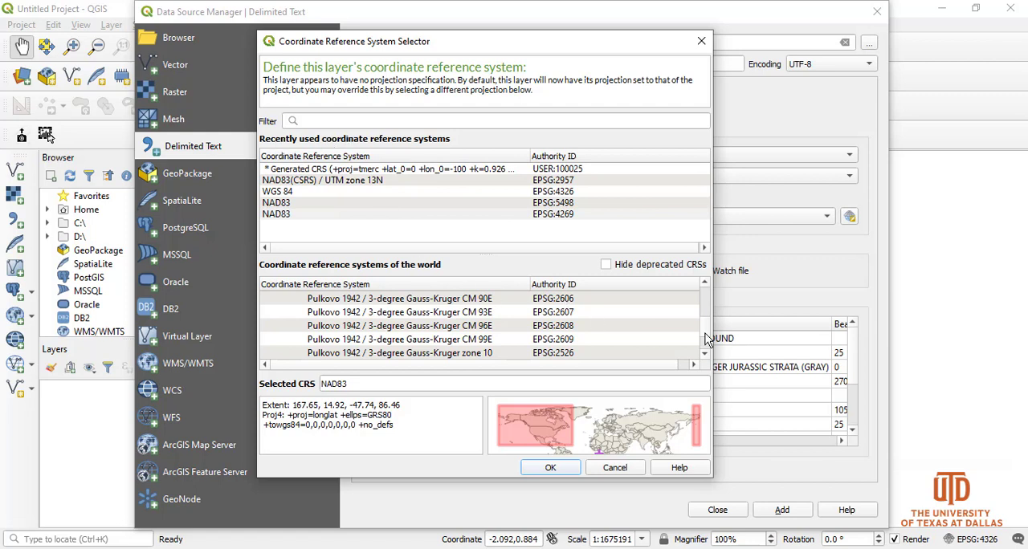
{"action": "left_click_drag", "start_coordinate": [707, 338], "coordinate": [706, 293]}
{"action": "left_click", "coordinate": [269, 298]}
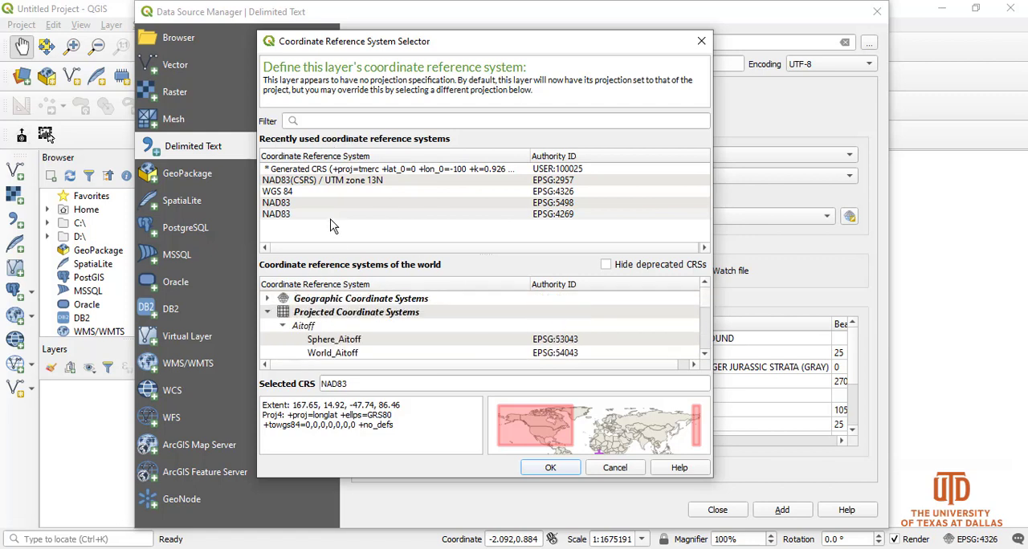
- Choose the recently used NAD83 (EPSG:4269) as the layer's CRS, then add the Red Hills Photos layer to the map and close the data source manager
{"action": "left_click", "coordinate": [281, 212]}
{"action": "left_click", "coordinate": [283, 196]}
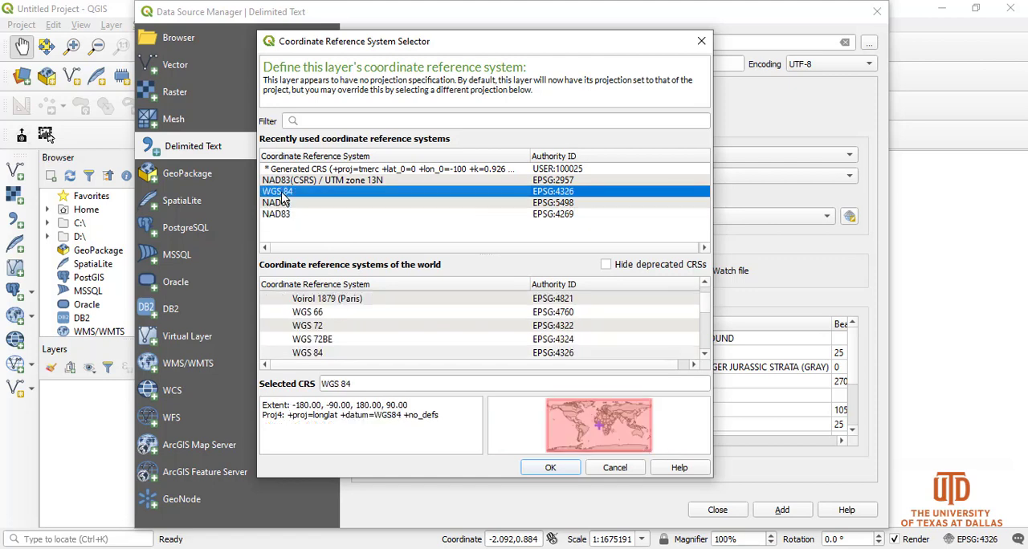
{"action": "key", "text": "Up"}
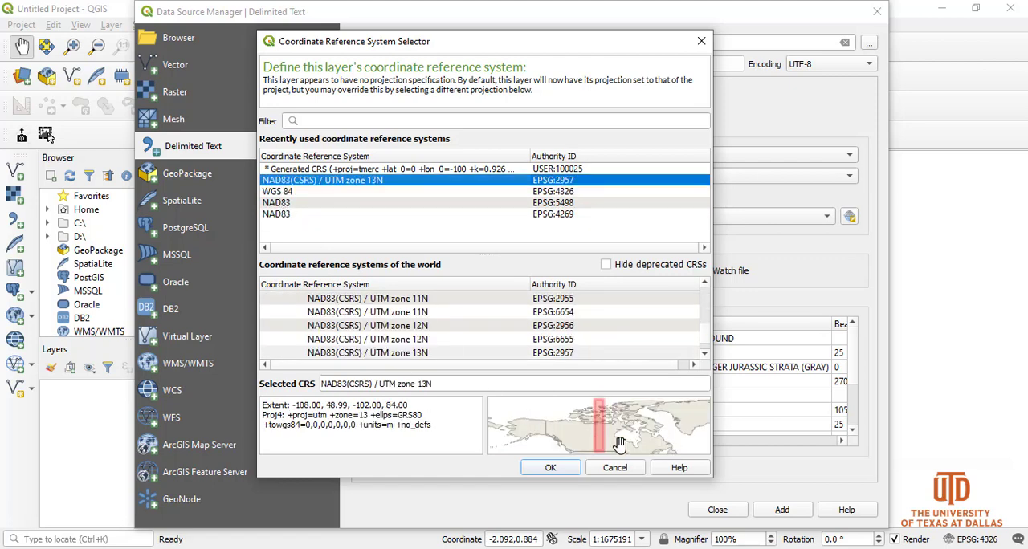
{"action": "key", "text": "Up"}
{"action": "key", "text": "Down"}
{"action": "key", "text": "Down"}
{"action": "key", "text": "Down"}
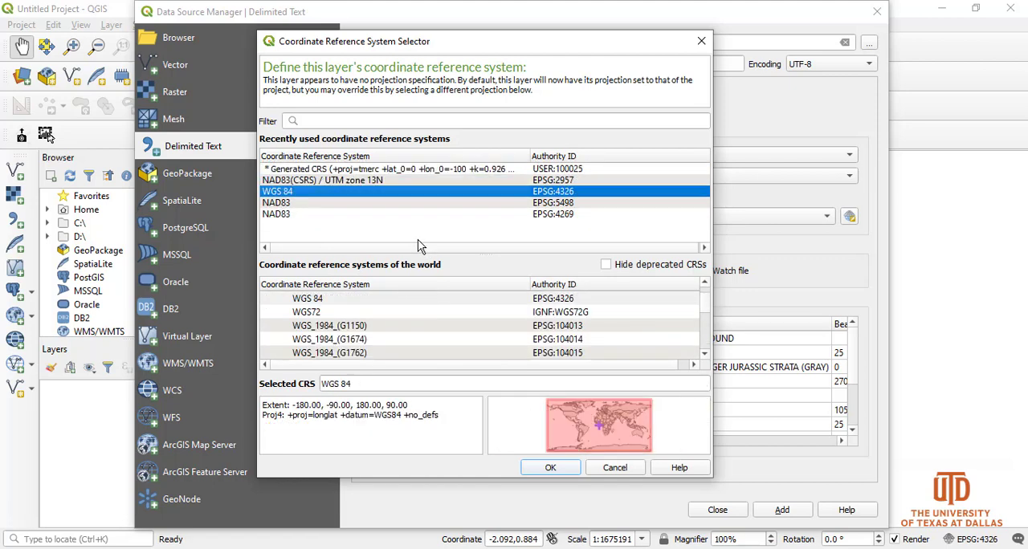
{"action": "key", "text": "Down"}
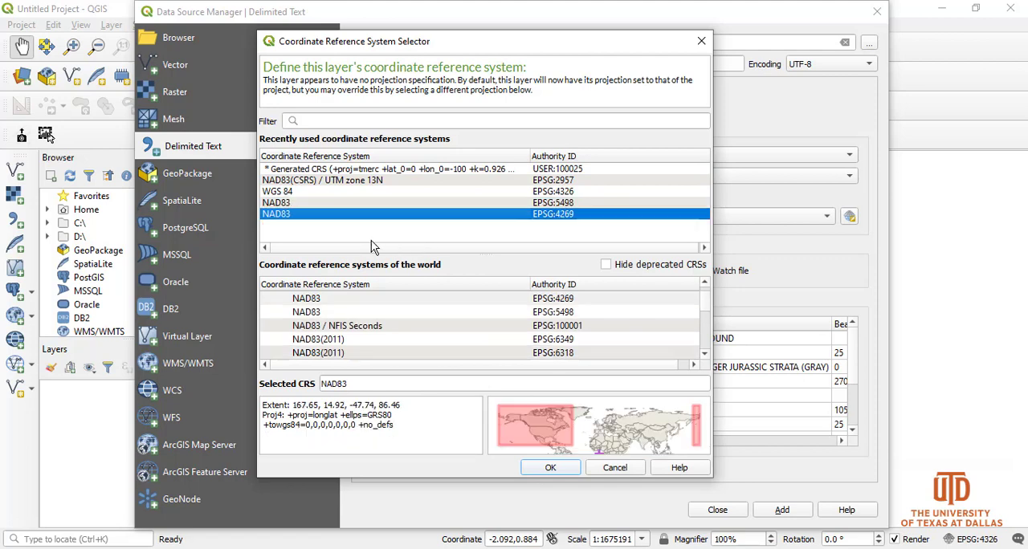
{"action": "left_click", "coordinate": [549, 471]}
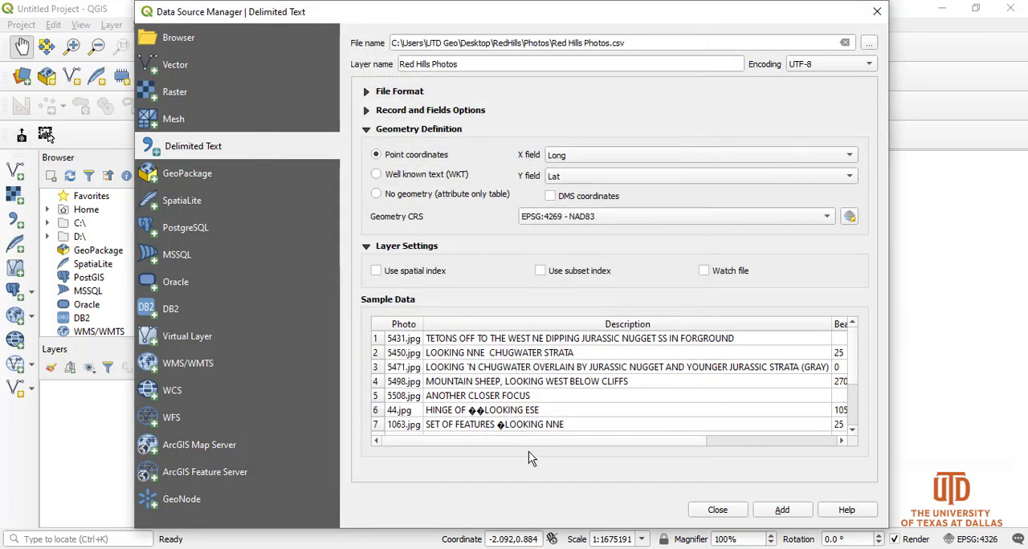
{"action": "left_click", "coordinate": [782, 510]}
{"action": "left_click", "coordinate": [717, 511]}
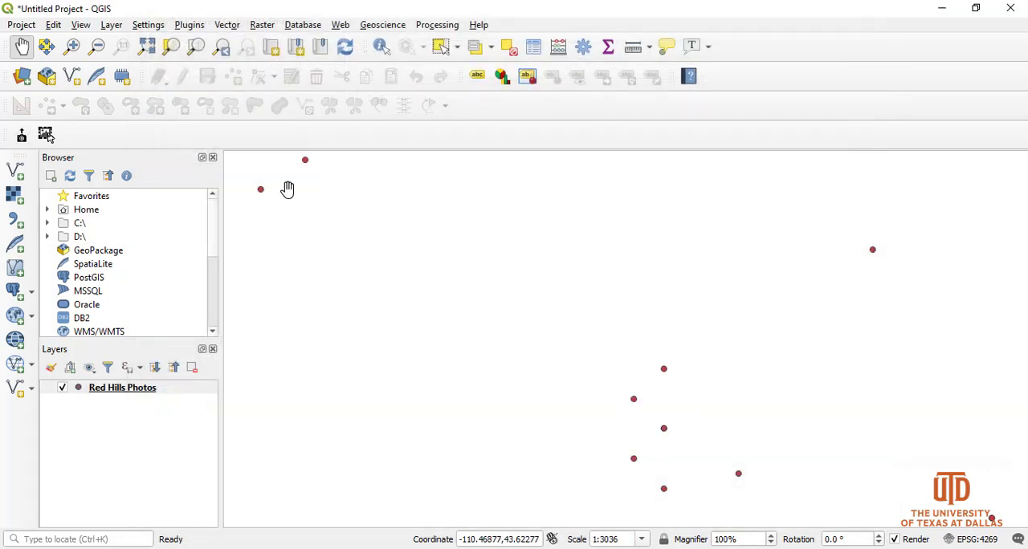
- Add the Google Maps and Google Imagery XYZ tile basemaps, and move the Red Hills Photos layer above them
{"action": "scroll", "coordinate": [624, 409], "scroll_direction": "up", "scroll_amount": 1}
{"action": "scroll", "coordinate": [602, 409], "scroll_direction": "down", "scroll_amount": 4}
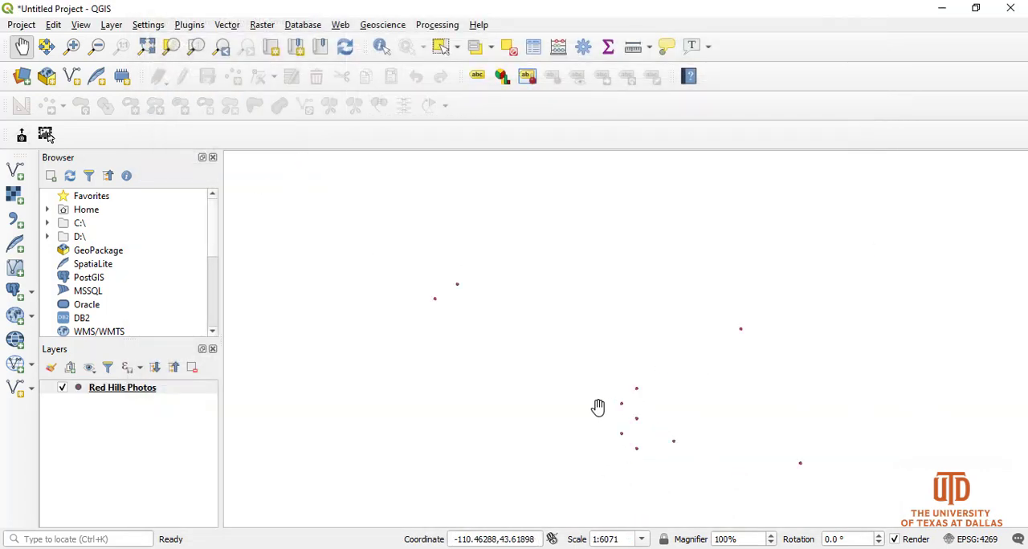
{"action": "scroll", "coordinate": [589, 423], "scroll_direction": "up", "scroll_amount": 2}
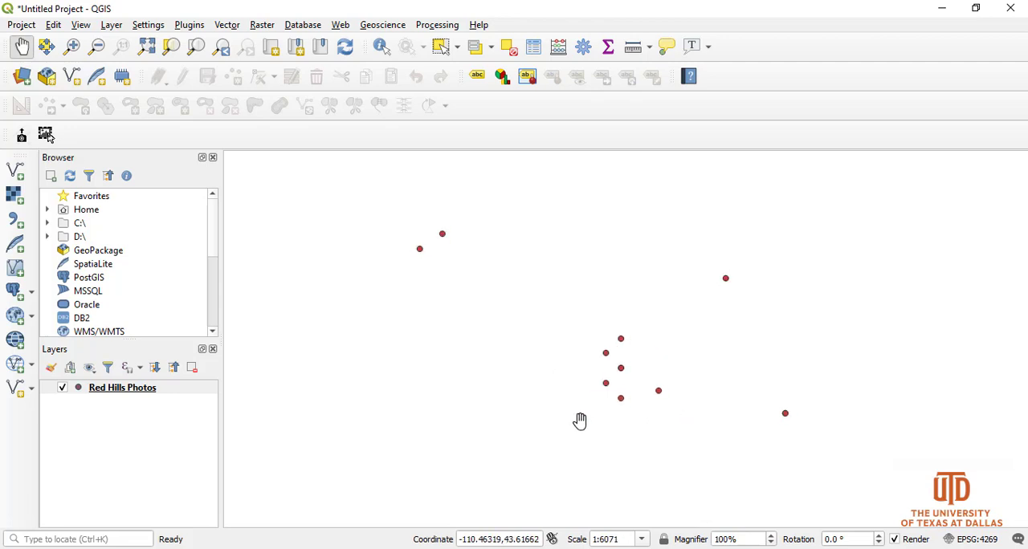
{"action": "left_click_drag", "start_coordinate": [571, 410], "coordinate": [562, 418]}
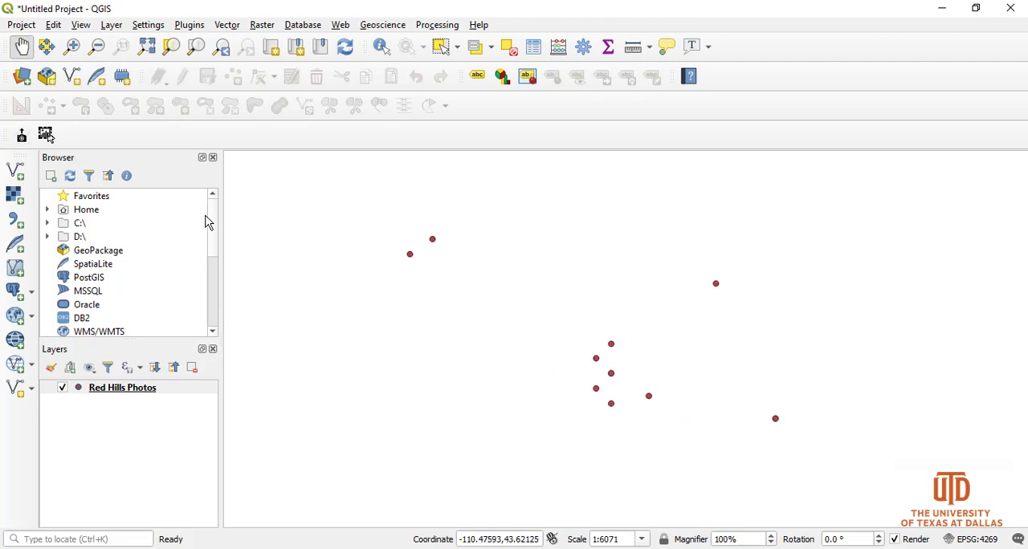
{"action": "scroll", "coordinate": [214, 241], "scroll_direction": "down", "scroll_amount": 2}
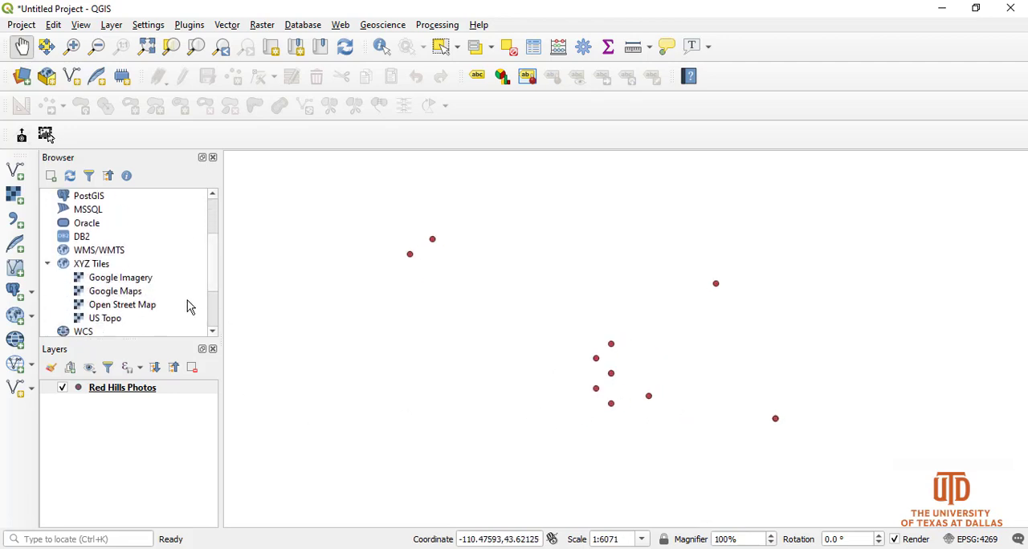
{"action": "double_click", "coordinate": [138, 299]}
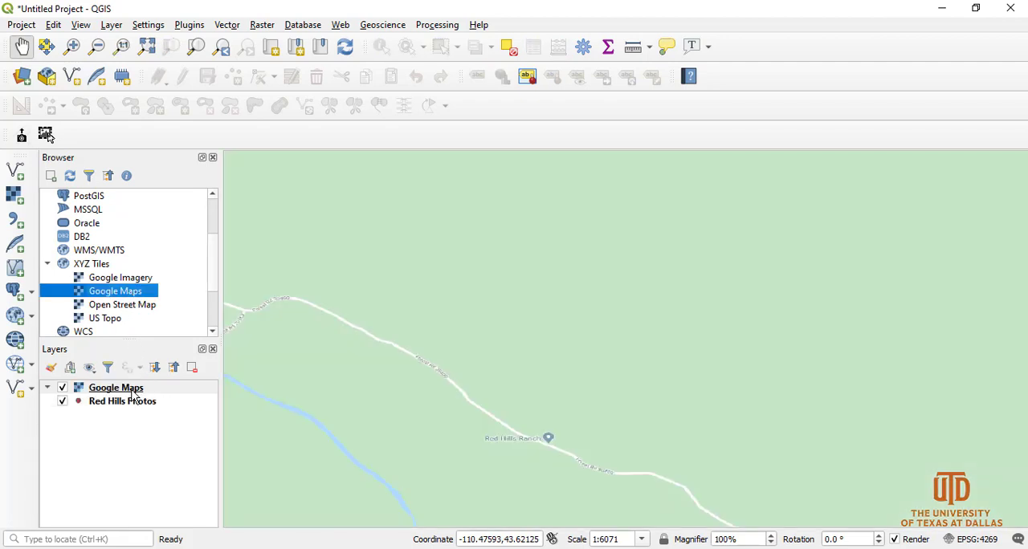
{"action": "double_click", "coordinate": [113, 277]}
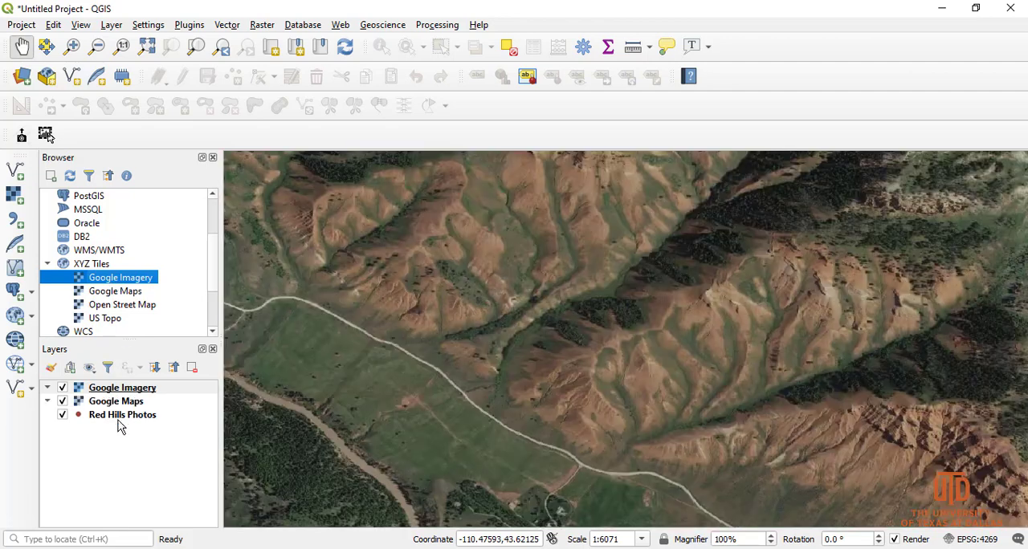
{"action": "left_click_drag", "start_coordinate": [112, 419], "coordinate": [113, 387]}
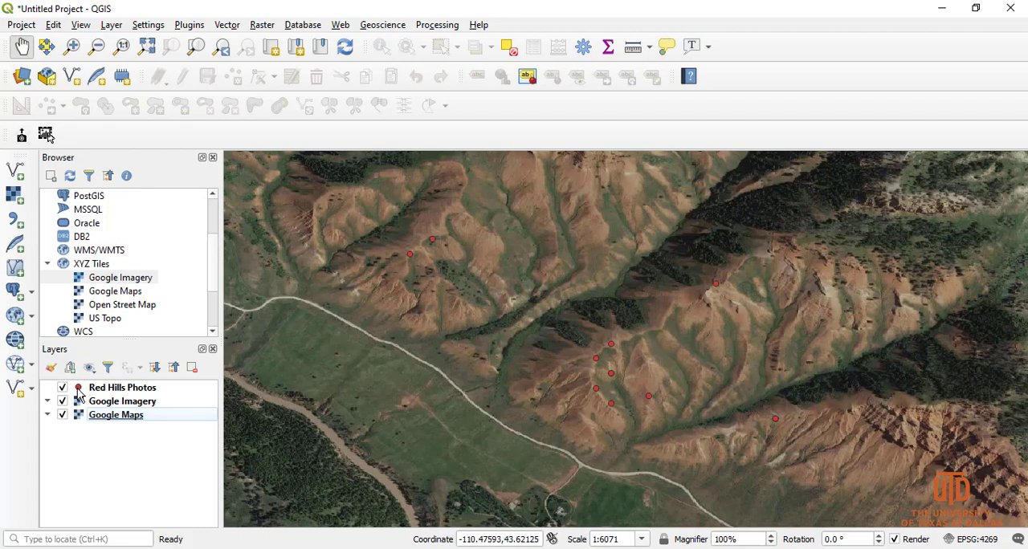
- Change the marker colour of the Red Hills Photos layer to yellow in its symbology
{"action": "double_click", "coordinate": [79, 390]}
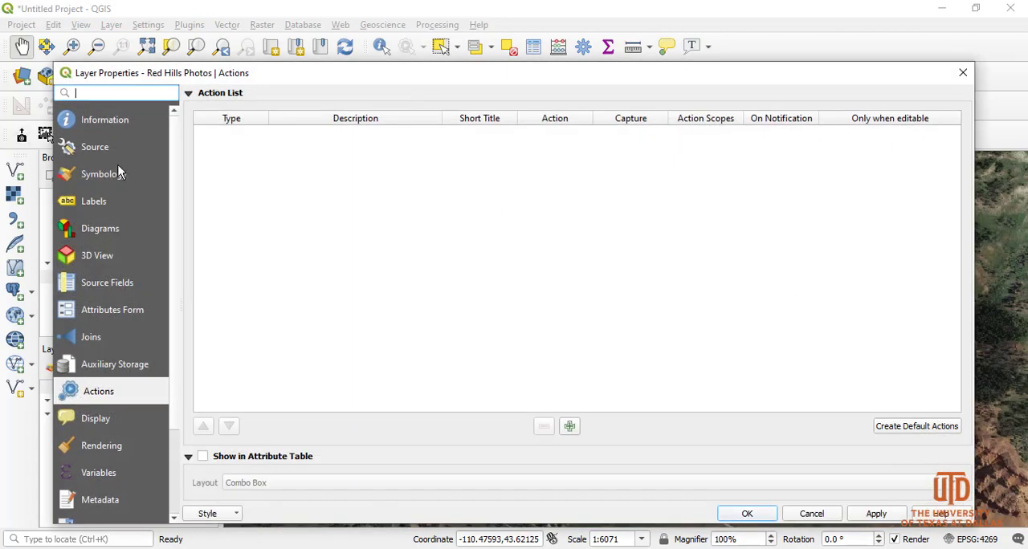
{"action": "left_click", "coordinate": [112, 173]}
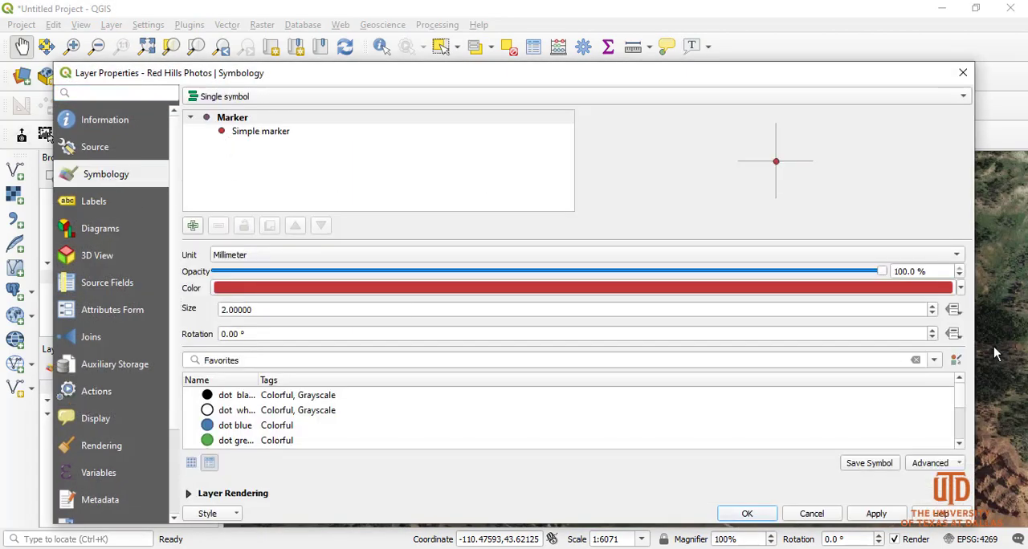
{"action": "left_click", "coordinate": [959, 288]}
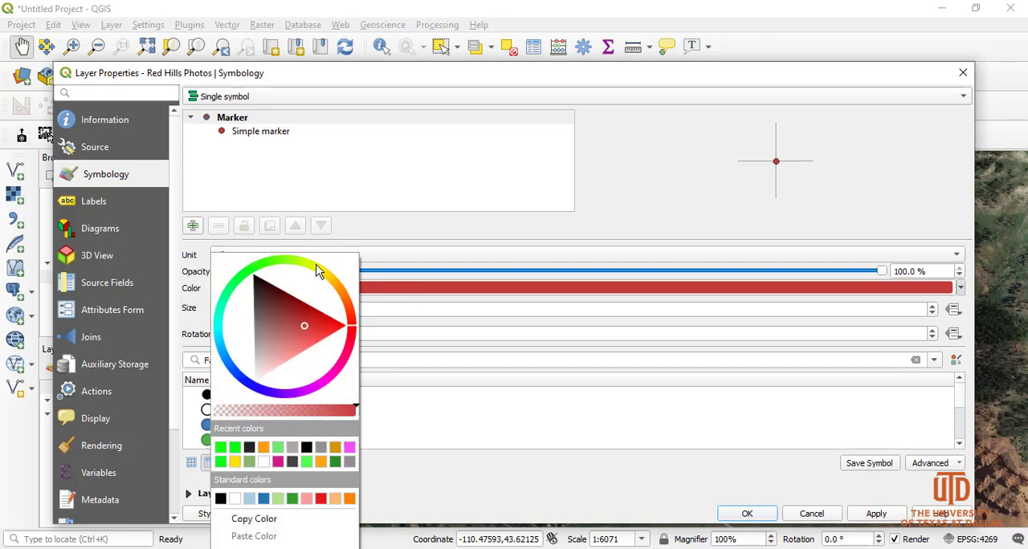
{"action": "left_click_drag", "start_coordinate": [316, 268], "coordinate": [320, 278]}
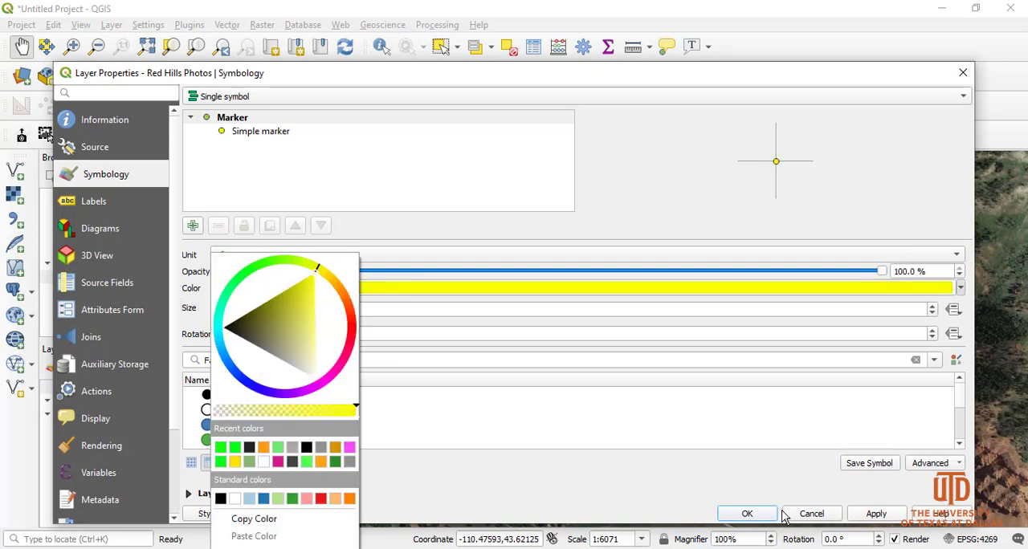
{"action": "left_click", "coordinate": [876, 513]}
{"action": "left_click", "coordinate": [740, 514]}
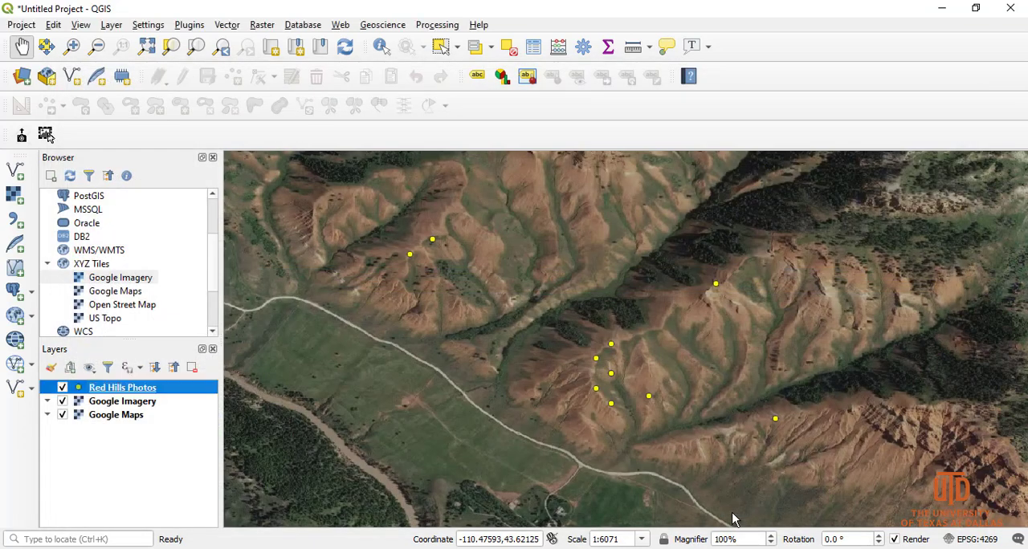
{"action": "scroll", "coordinate": [551, 342], "scroll_direction": "up", "scroll_amount": 1}
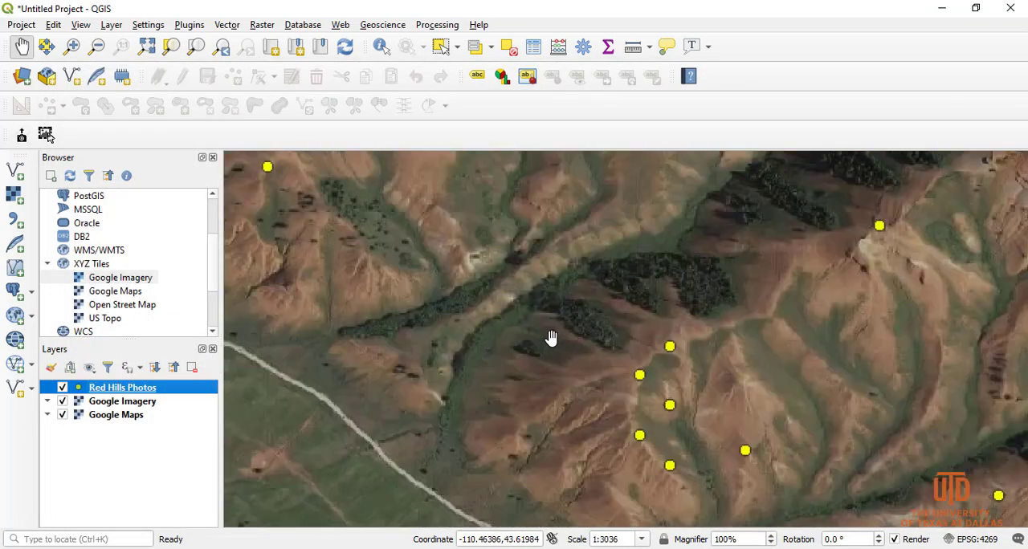
{"action": "scroll", "coordinate": [550, 338], "scroll_direction": "down", "scroll_amount": 2}
{"action": "scroll", "coordinate": [614, 351], "scroll_direction": "up", "scroll_amount": 1}
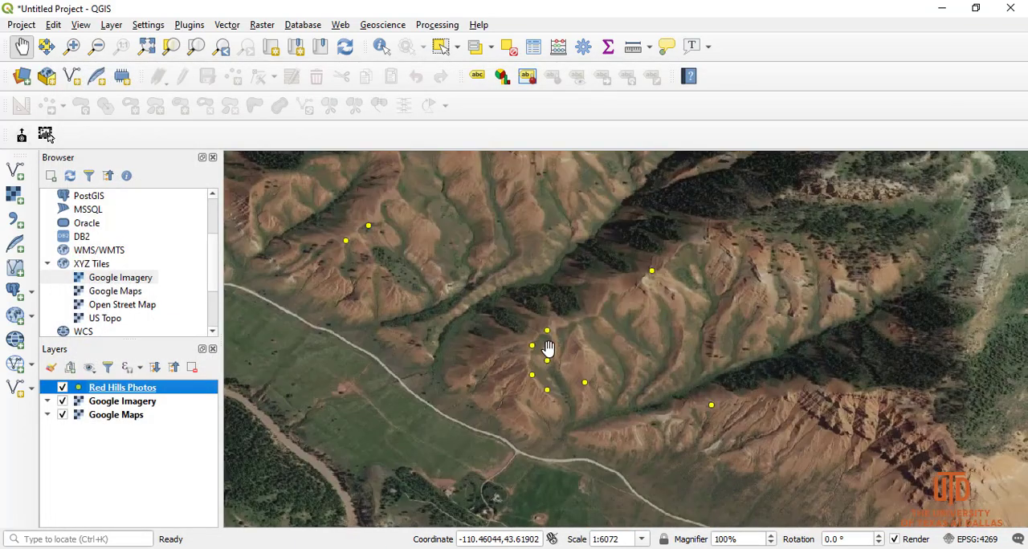
{"action": "left_click_drag", "start_coordinate": [401, 333], "coordinate": [408, 347]}
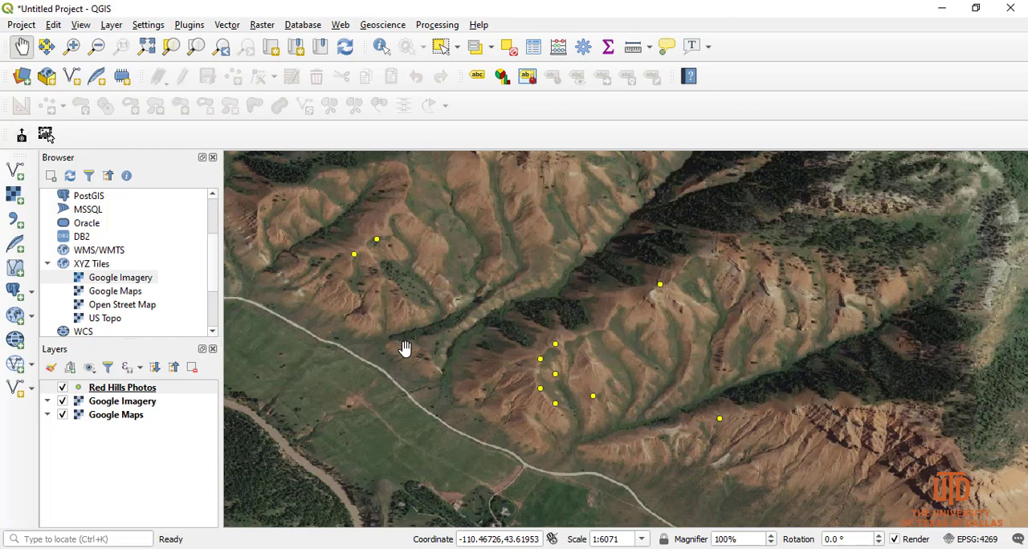
- Make sure the eVis plugin is activated among the installed plugins, and close the plugin manager
{"action": "left_click", "coordinate": [191, 25]}
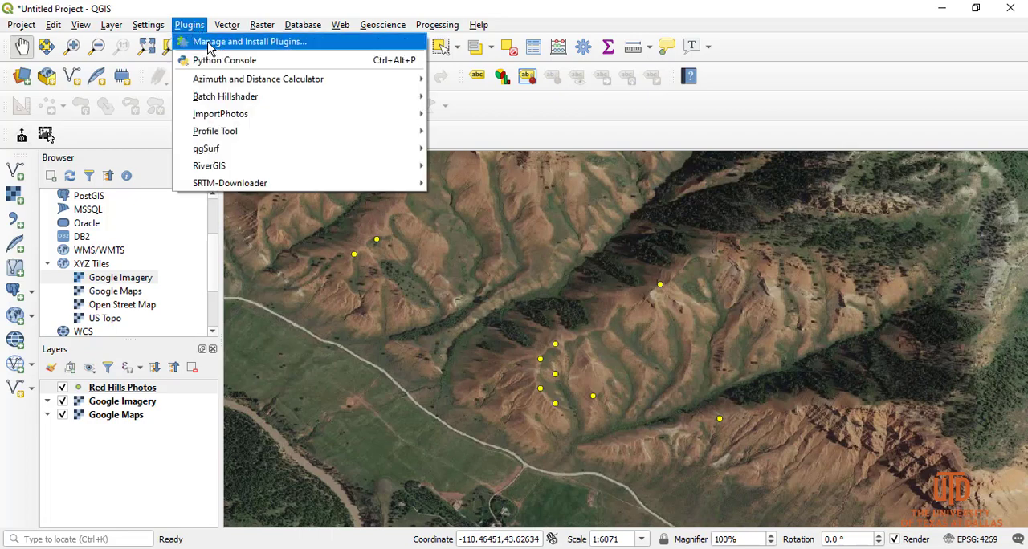
{"action": "left_click", "coordinate": [208, 44]}
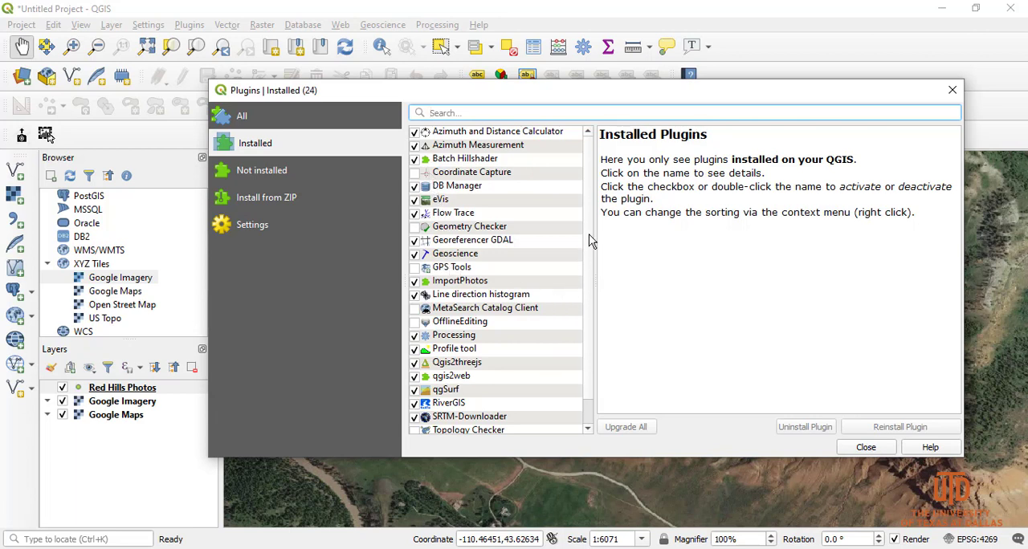
{"action": "mouse_move", "coordinate": [591, 229]}
{"action": "left_mouse_down"}
{"action": "mouse_move", "coordinate": [590, 278]}
{"action": "mouse_move", "coordinate": [590, 210]}
{"action": "left_mouse_up"}
{"action": "double_click", "coordinate": [433, 203]}
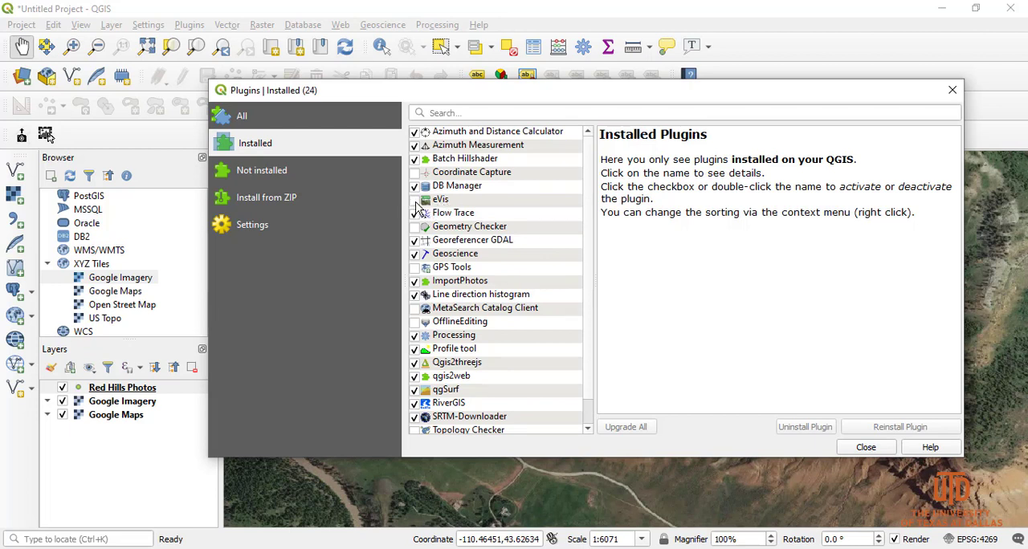
{"action": "left_click", "coordinate": [415, 201]}
{"action": "left_click", "coordinate": [865, 448]}
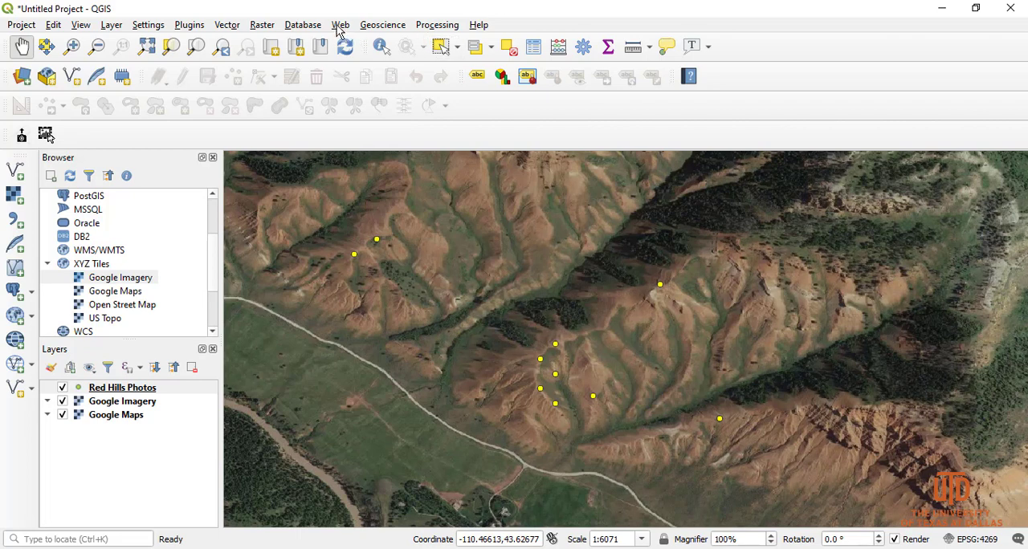
- Open the eVis Event Browser for the Red Hills Photos layer and move its window toward the middle of the map
{"action": "left_click", "coordinate": [302, 27]}
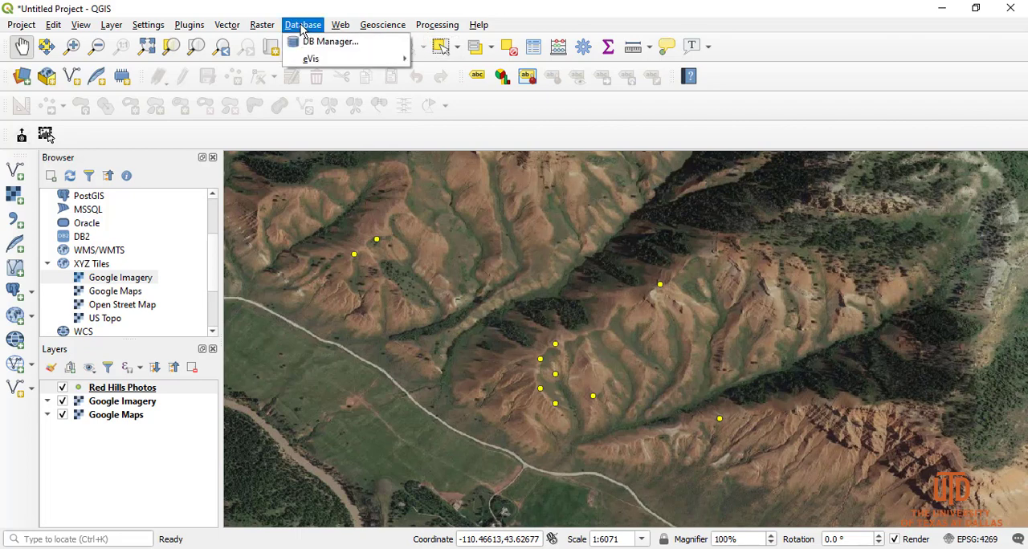
{"action": "mouse_move", "coordinate": [305, 64]}
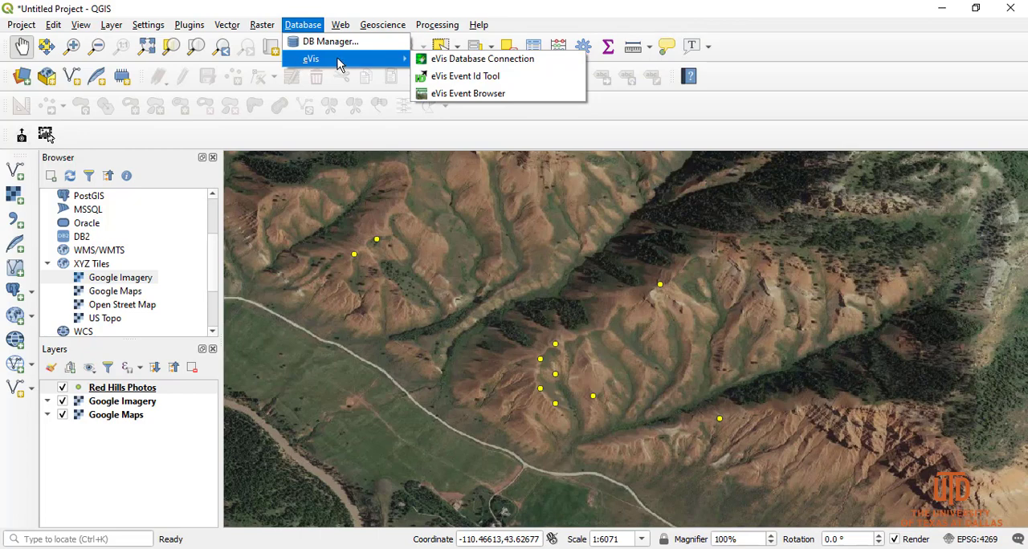
{"action": "left_click", "coordinate": [501, 95]}
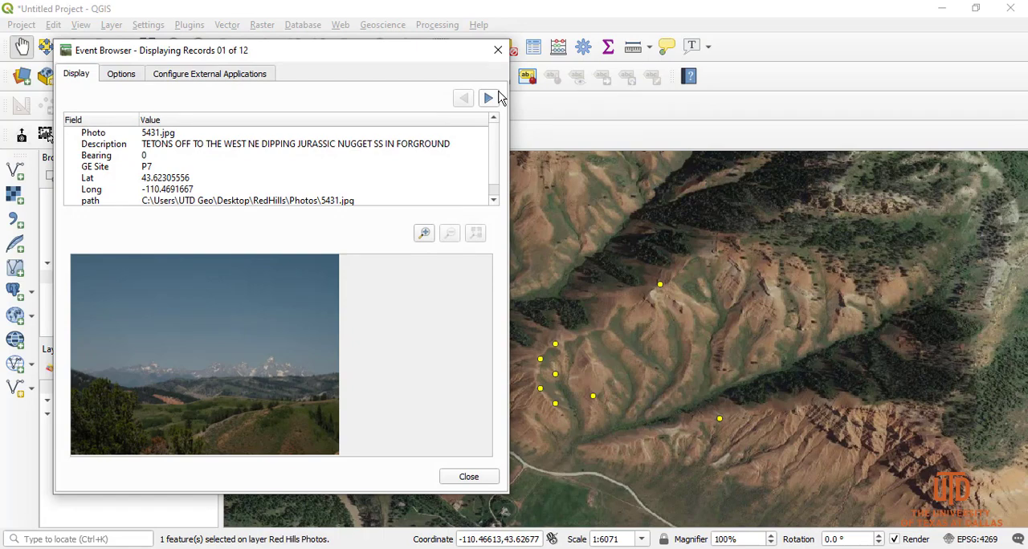
{"action": "left_click_drag", "start_coordinate": [212, 58], "coordinate": [445, 59]}
- Check the first record's path value, then restore the default Event Browser options and keep path as the attribute containing the file path
{"action": "left_click", "coordinate": [358, 80]}
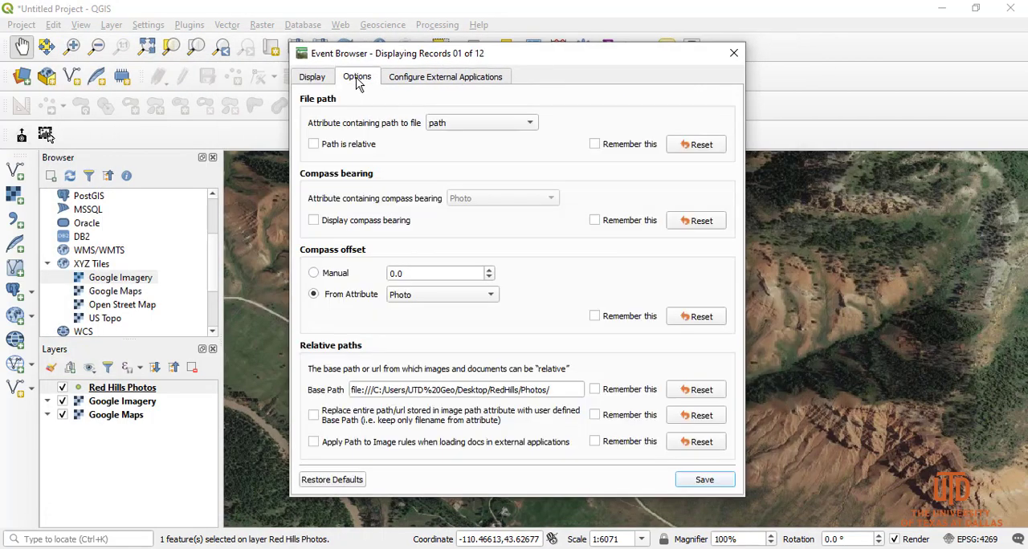
{"action": "left_click", "coordinate": [320, 79]}
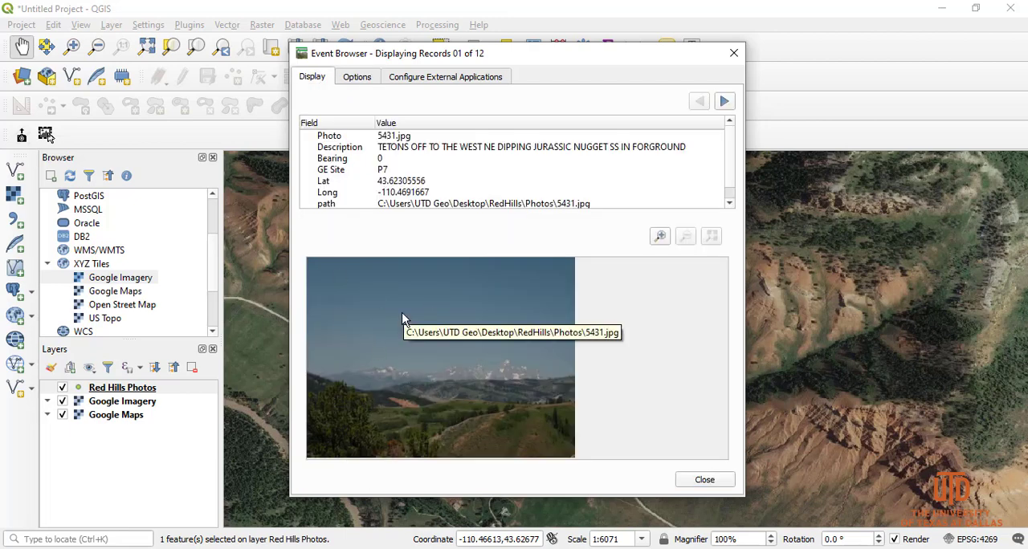
{"action": "left_click", "coordinate": [383, 204]}
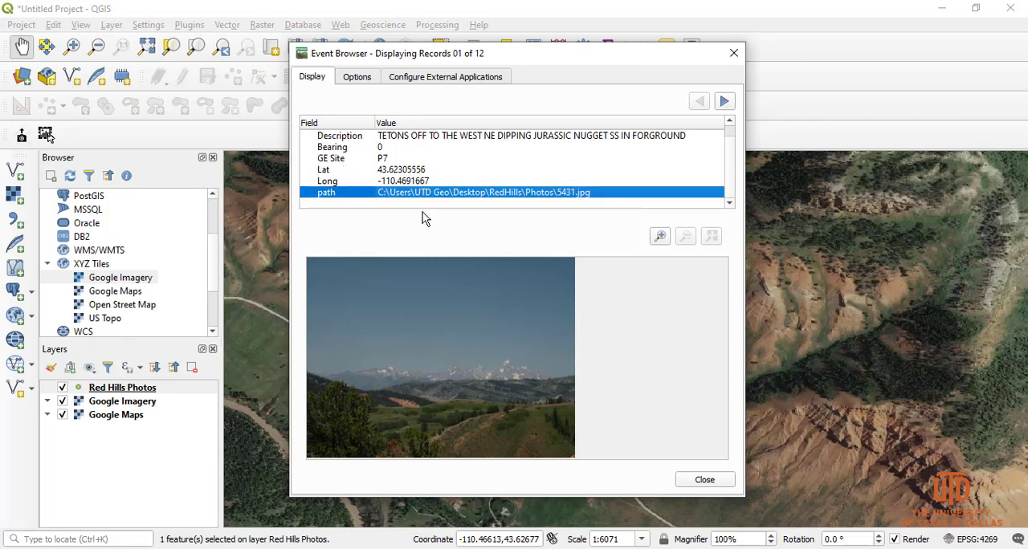
{"action": "left_click", "coordinate": [358, 77]}
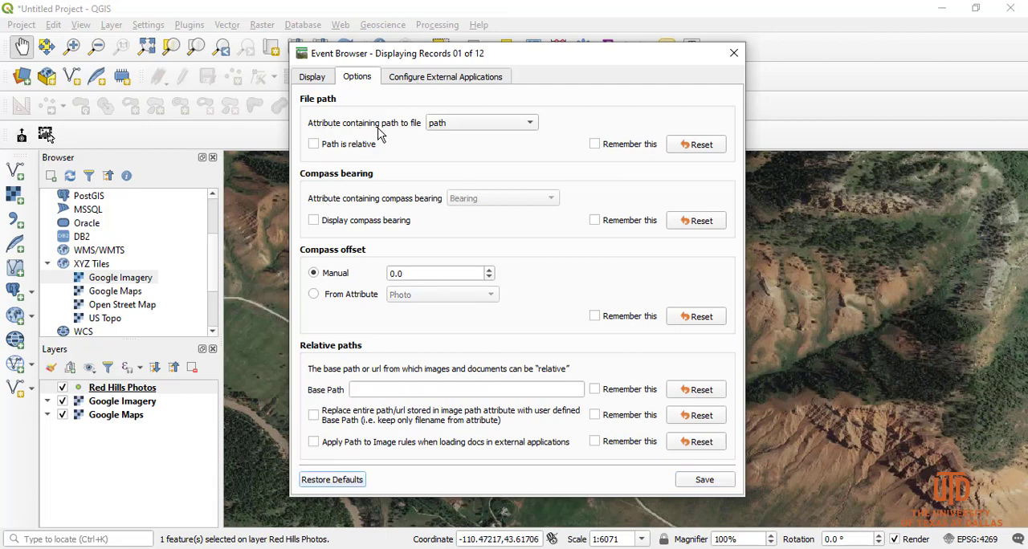
{"action": "left_click", "coordinate": [436, 127]}
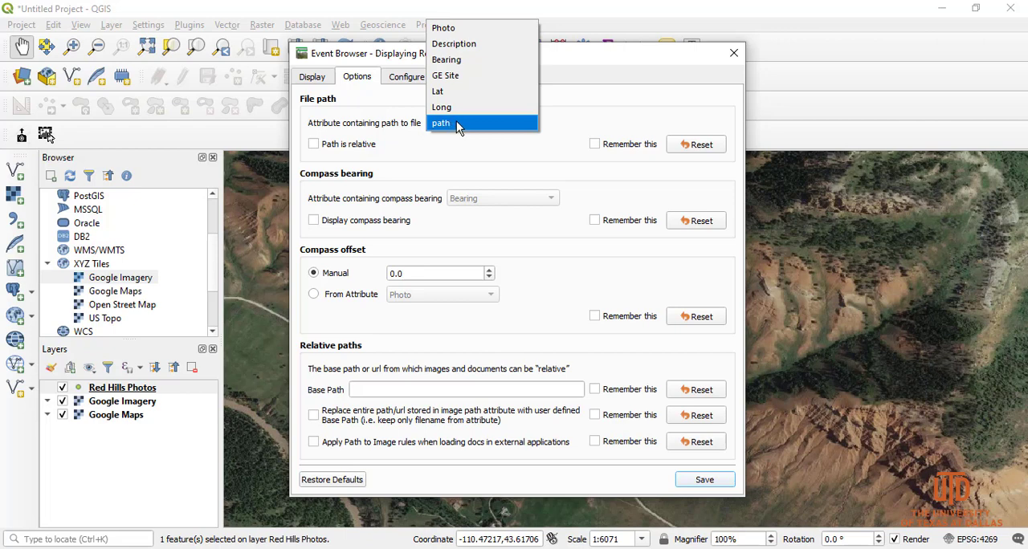
{"action": "left_click", "coordinate": [456, 122]}
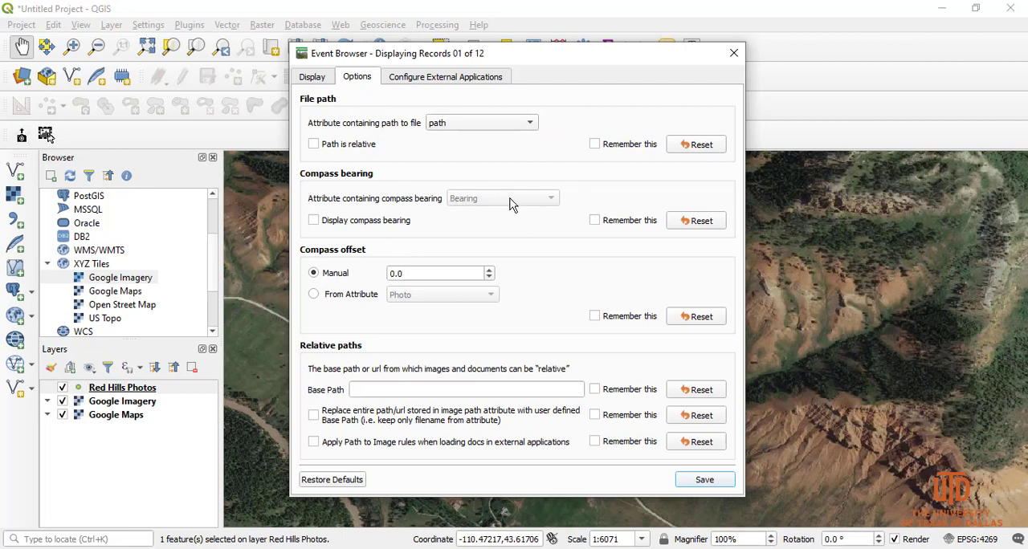
- Turn on the compass bearing display and use Bearing as the attribute containing it
{"action": "left_click", "coordinate": [338, 221]}
{"action": "left_click", "coordinate": [527, 200]}
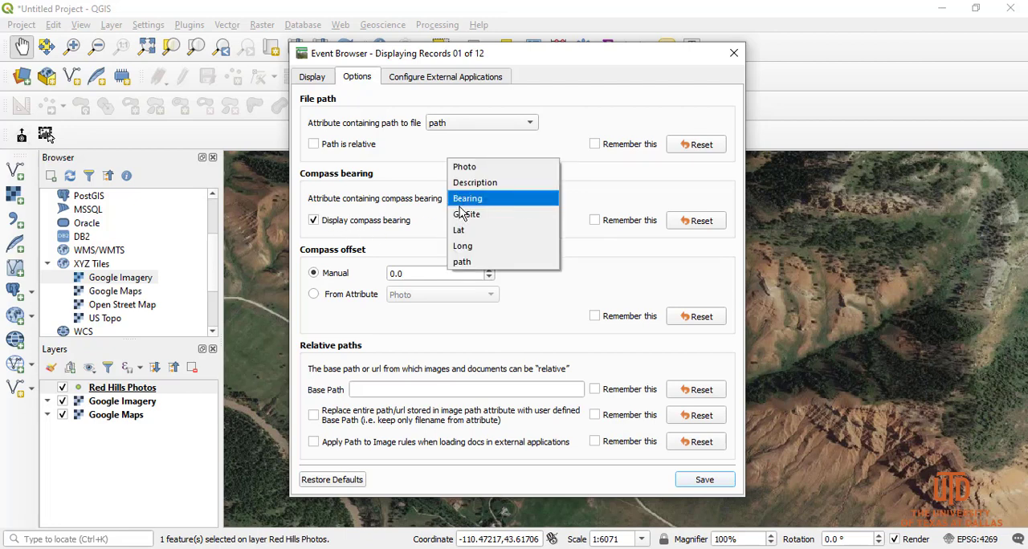
{"action": "left_click", "coordinate": [470, 198]}
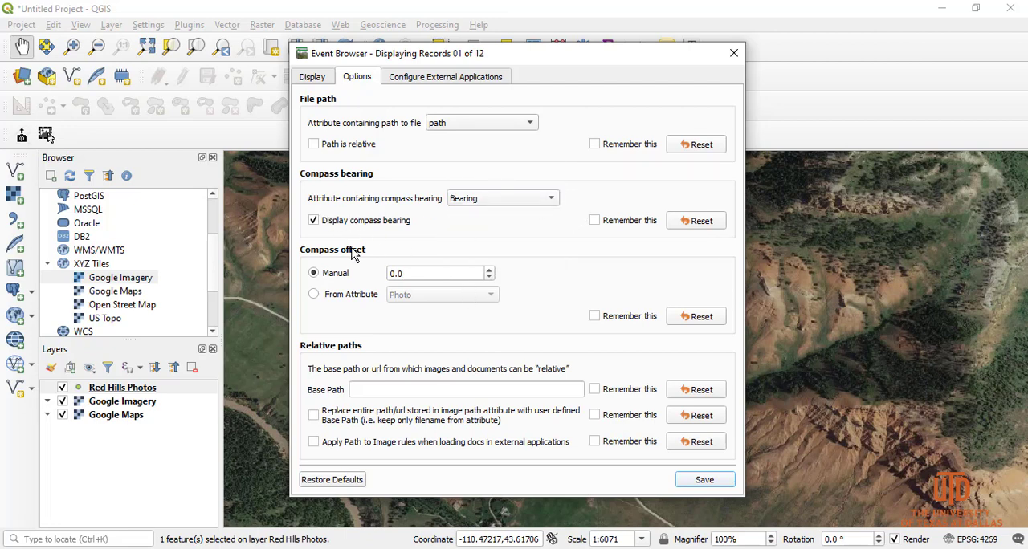
- Copy the Photos folder's address from File Explorer and paste it as the remembered base path, C:\Users\UTD Geo\Desktop\RedHills\Photos
{"action": "left_click", "coordinate": [381, 392]}
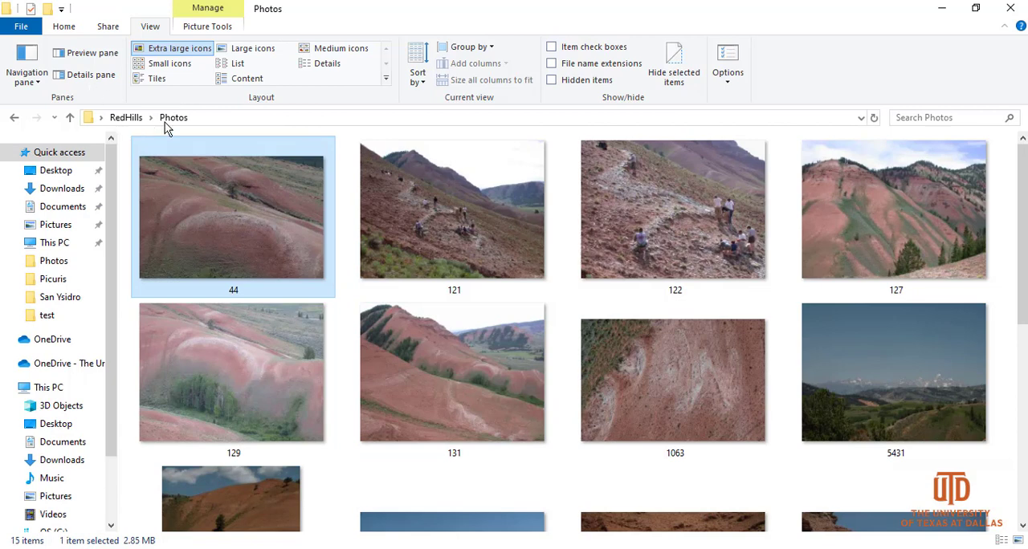
{"action": "left_click", "coordinate": [279, 119]}
{"action": "key", "text": "ctrl+c"}
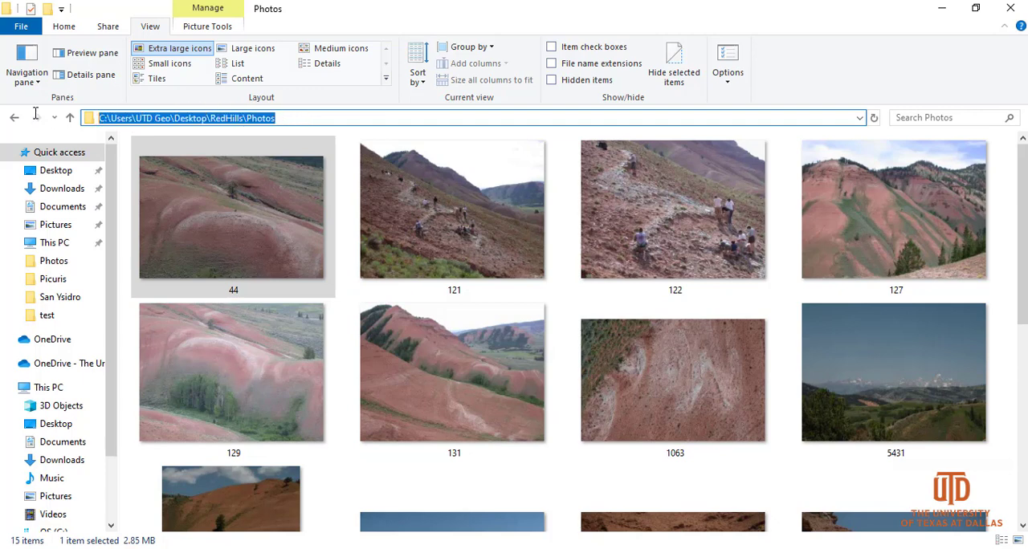
{"action": "left_click", "coordinate": [943, 10]}
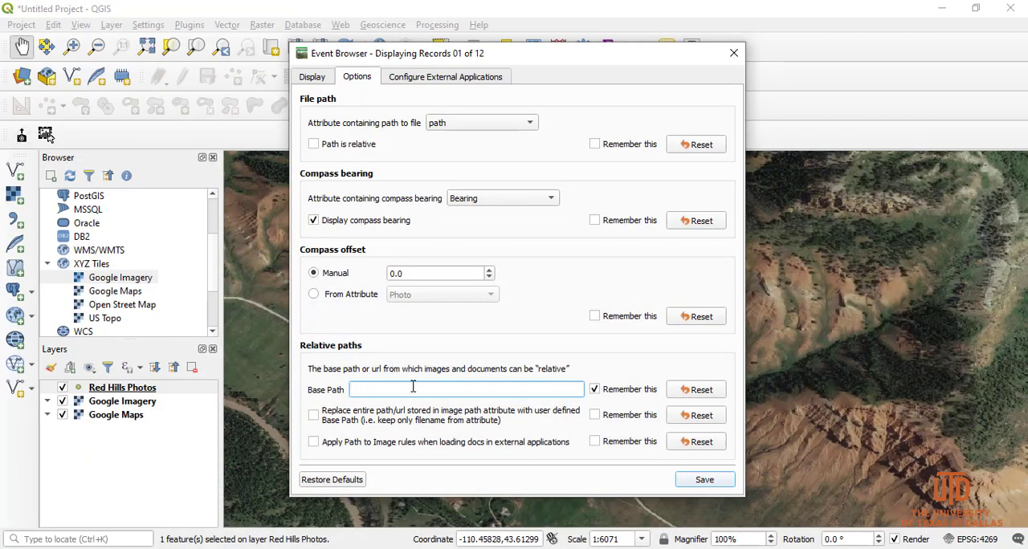
{"action": "key", "text": "ctrl+v"}
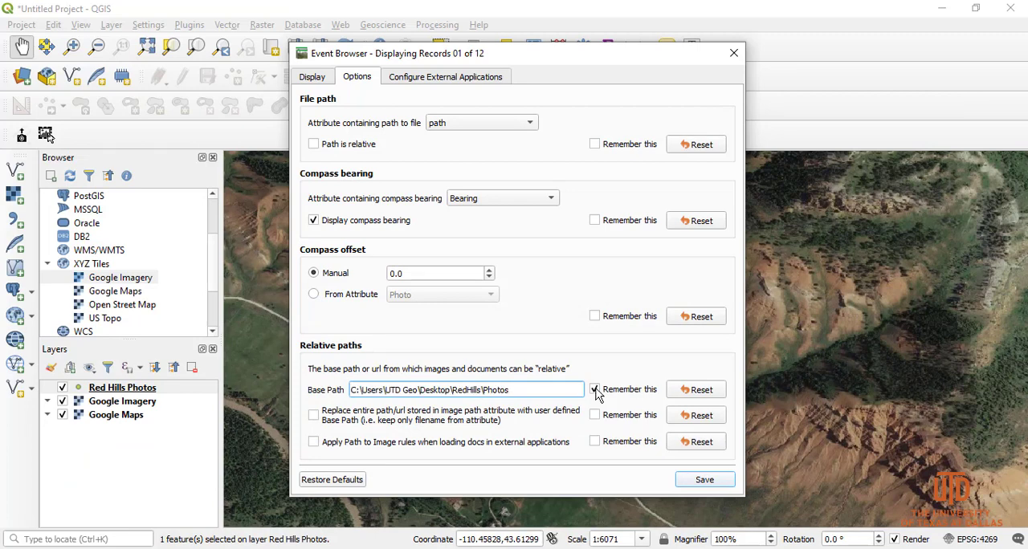
- Have the file path and compass bearing settings remembered, and save the Event Browser options
{"action": "left_click", "coordinate": [595, 221]}
{"action": "left_click", "coordinate": [595, 146]}
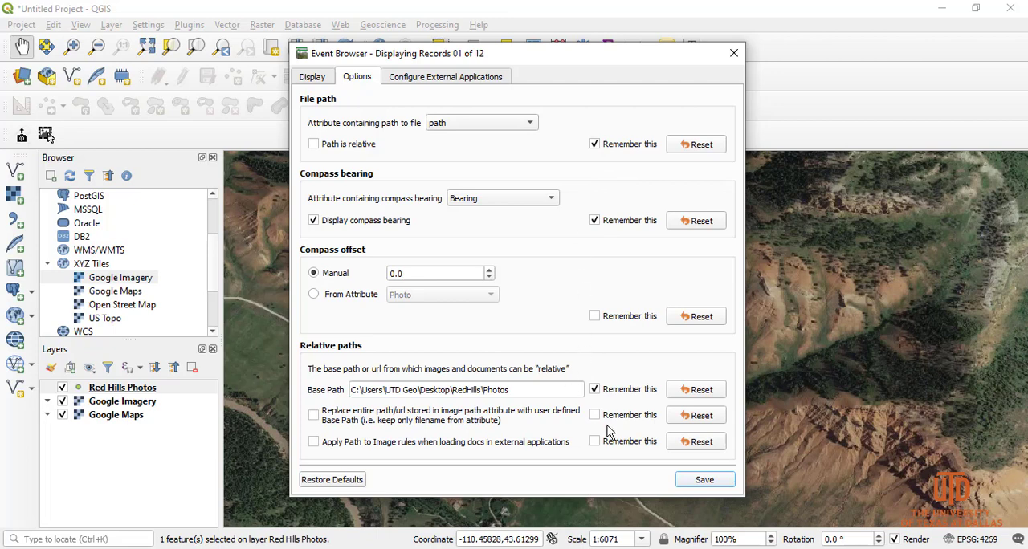
{"action": "left_click", "coordinate": [695, 486]}
- Return to the photo display, move the browser window clear of the bearing arrow, and view the first two records
{"action": "left_click", "coordinate": [308, 80]}
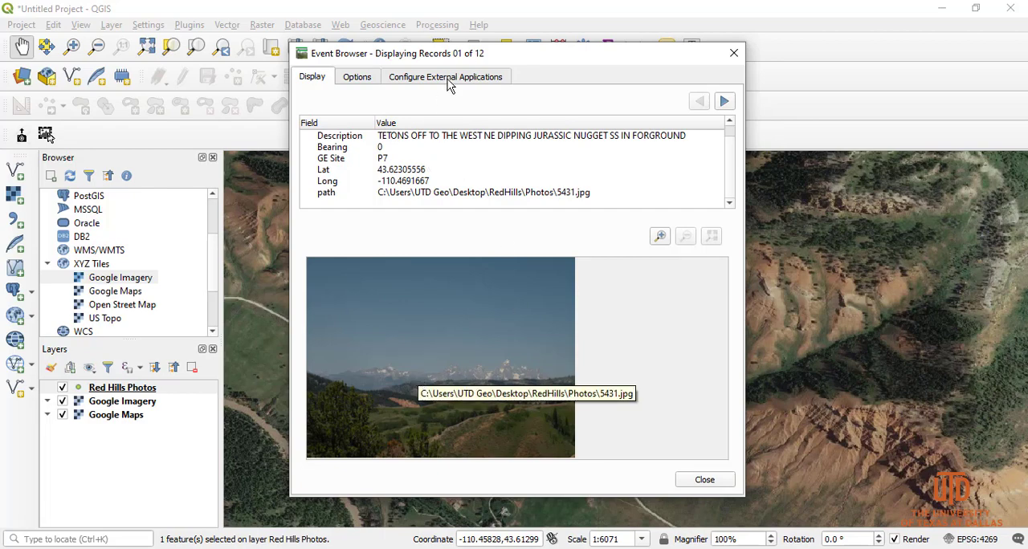
{"action": "left_click_drag", "start_coordinate": [479, 60], "coordinate": [719, 82]}
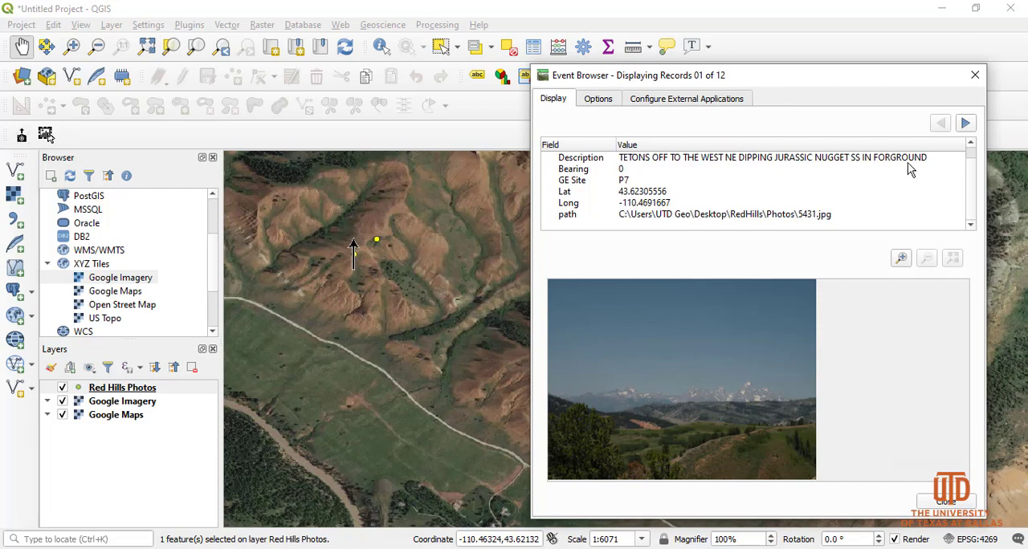
{"action": "mouse_move", "coordinate": [826, 70]}
{"action": "left_mouse_down"}
{"action": "mouse_move", "coordinate": [597, 236]}
{"action": "mouse_move", "coordinate": [762, 218]}
{"action": "mouse_move", "coordinate": [889, 64]}
{"action": "mouse_move", "coordinate": [760, 75]}
{"action": "mouse_move", "coordinate": [787, 90]}
{"action": "mouse_move", "coordinate": [817, 85]}
{"action": "mouse_move", "coordinate": [814, 64]}
{"action": "left_mouse_up"}
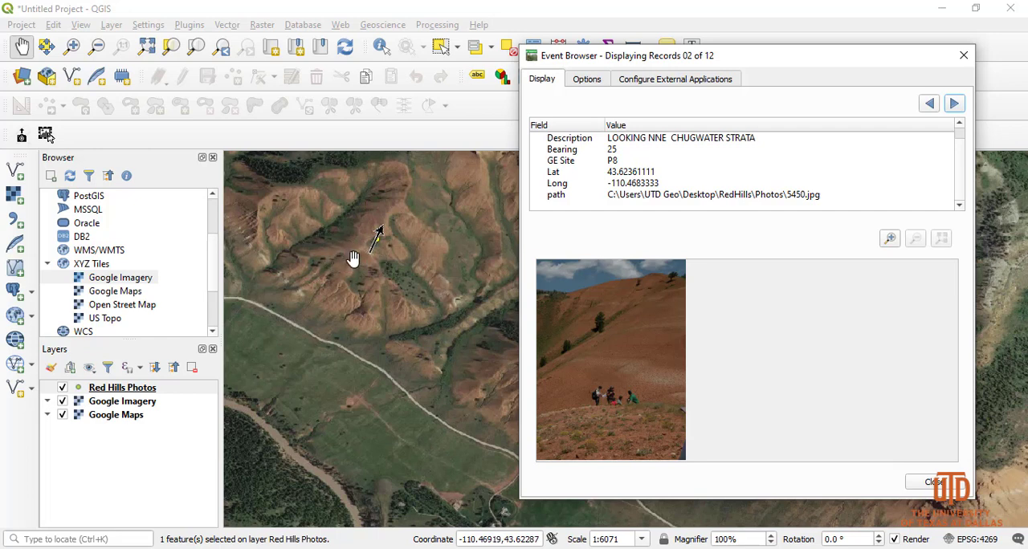
- Change the marker colour of the Red Hills Photos layer to cyan in its symbology and apply it
{"action": "double_click", "coordinate": [82, 391]}
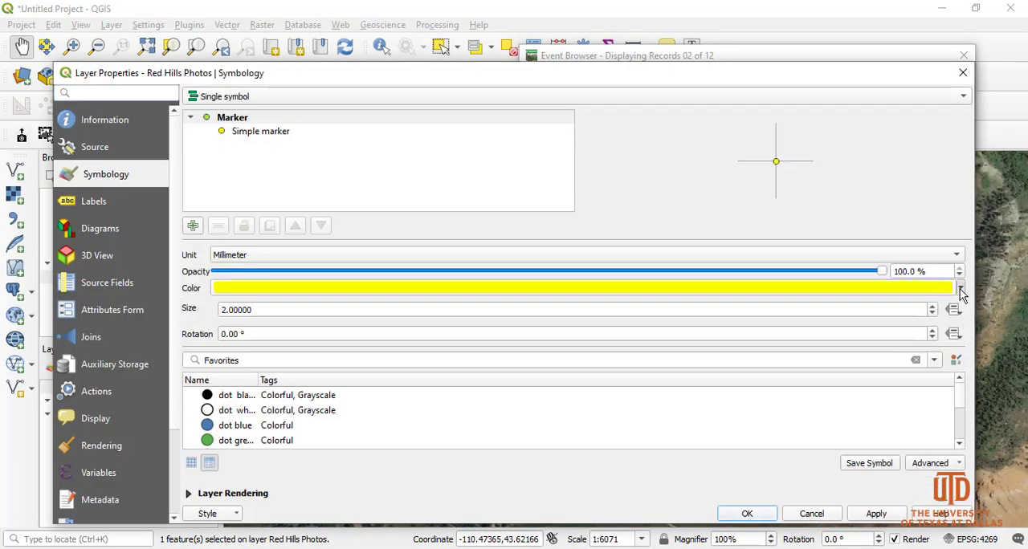
{"action": "left_click", "coordinate": [961, 289]}
{"action": "left_click_drag", "start_coordinate": [330, 385], "coordinate": [213, 324]}
{"action": "left_click_drag", "start_coordinate": [268, 340], "coordinate": [225, 326]}
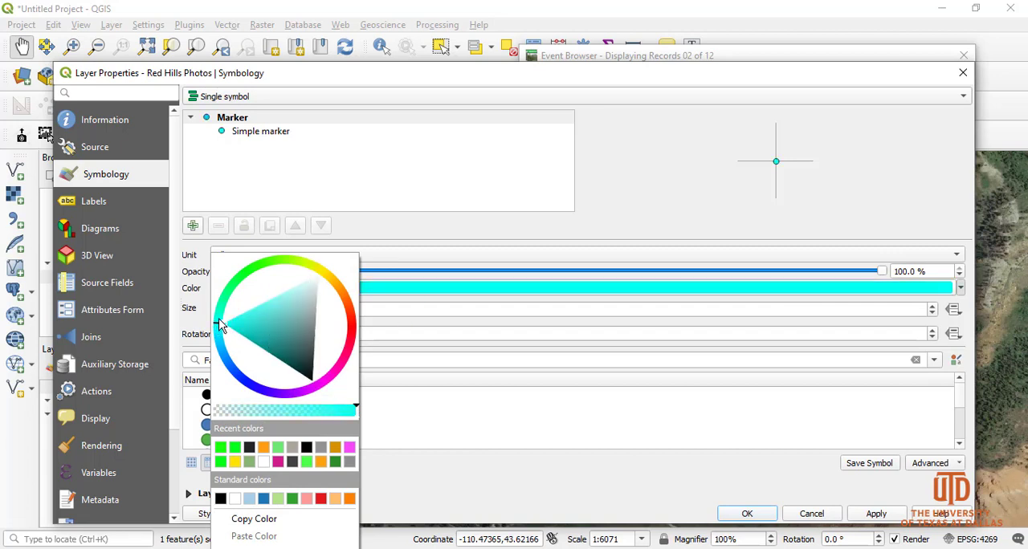
{"action": "left_click", "coordinate": [863, 517]}
{"action": "left_click", "coordinate": [746, 515]}
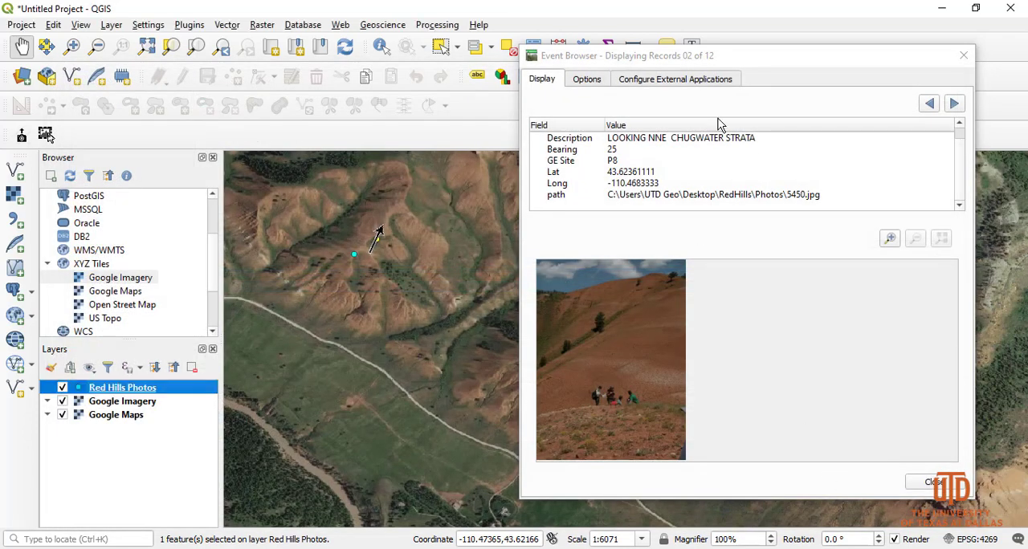
- Browse the photo records from the third to the sixth, comparing each photo and its attributes with the map arrow, and close the Event Browser
{"action": "left_click_drag", "start_coordinate": [668, 56], "coordinate": [727, 69]}
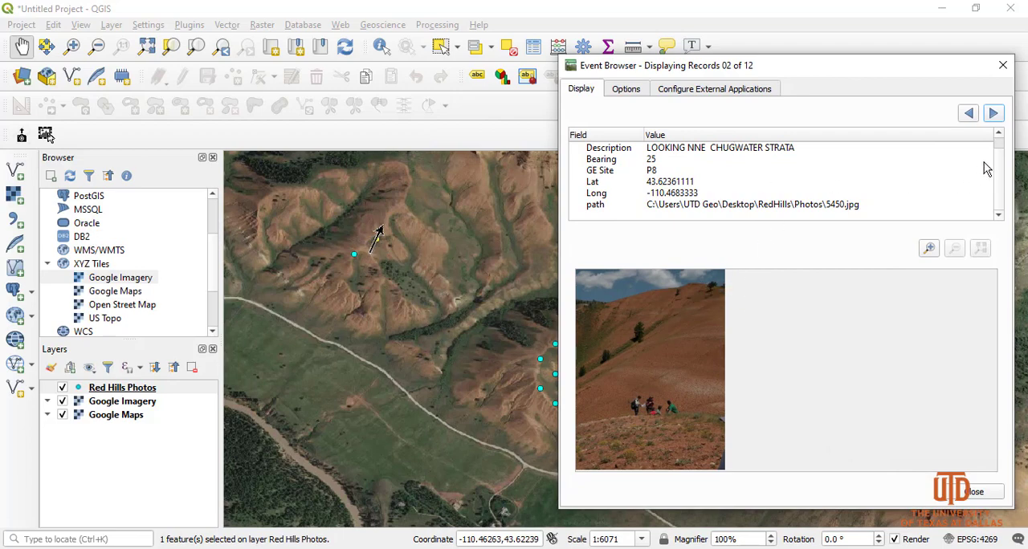
{"action": "left_click", "coordinate": [994, 114]}
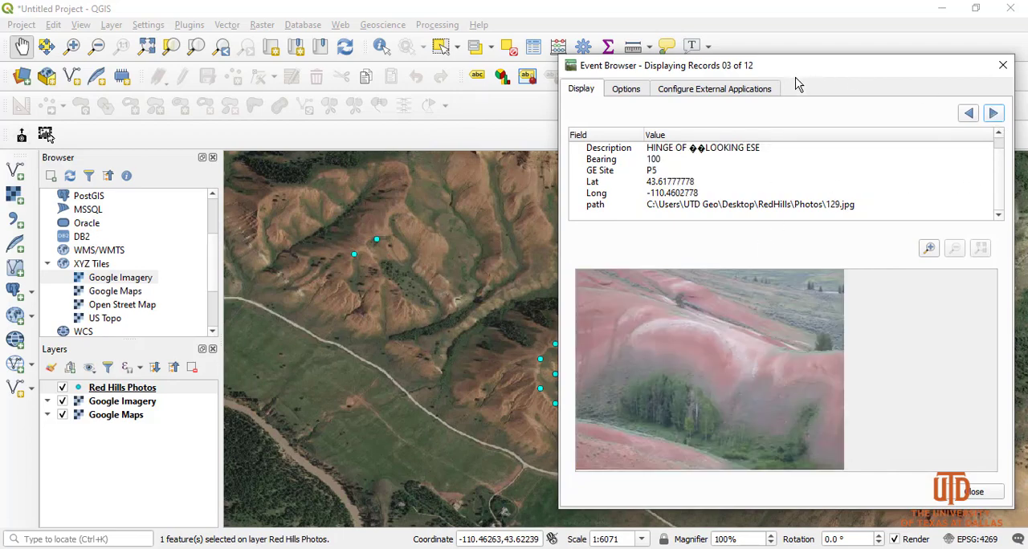
{"action": "left_click_drag", "start_coordinate": [806, 72], "coordinate": [295, 104]}
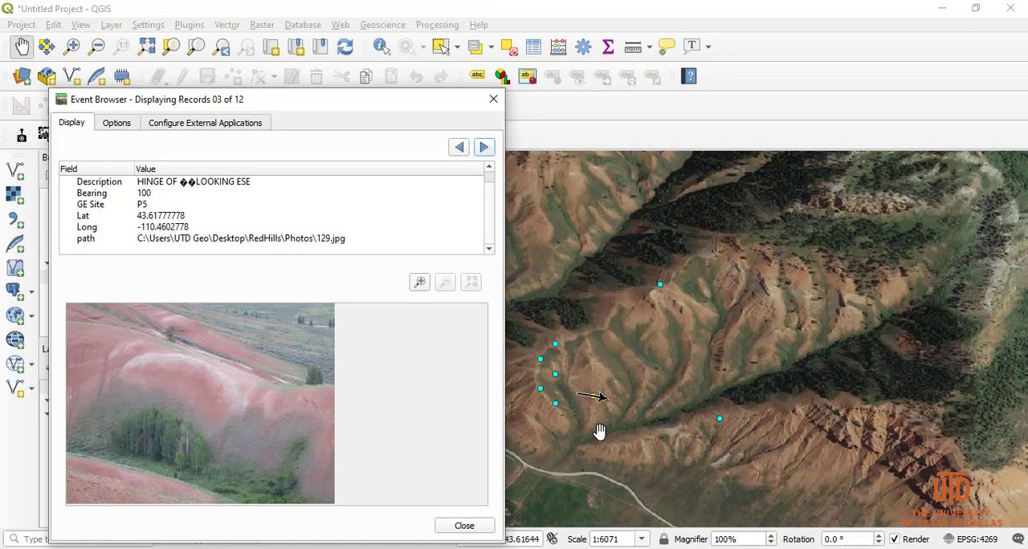
{"action": "left_click", "coordinate": [144, 186]}
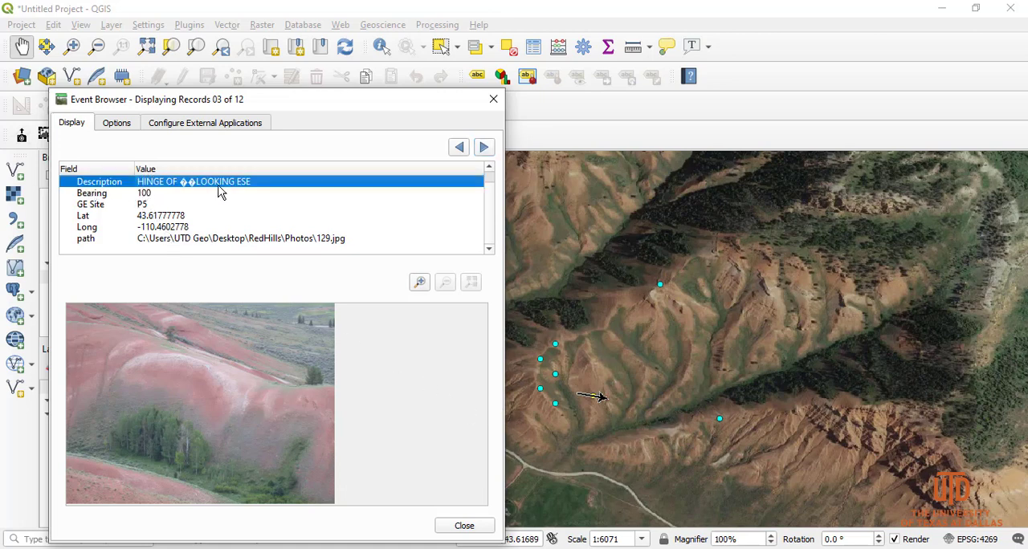
{"action": "left_click", "coordinate": [485, 149]}
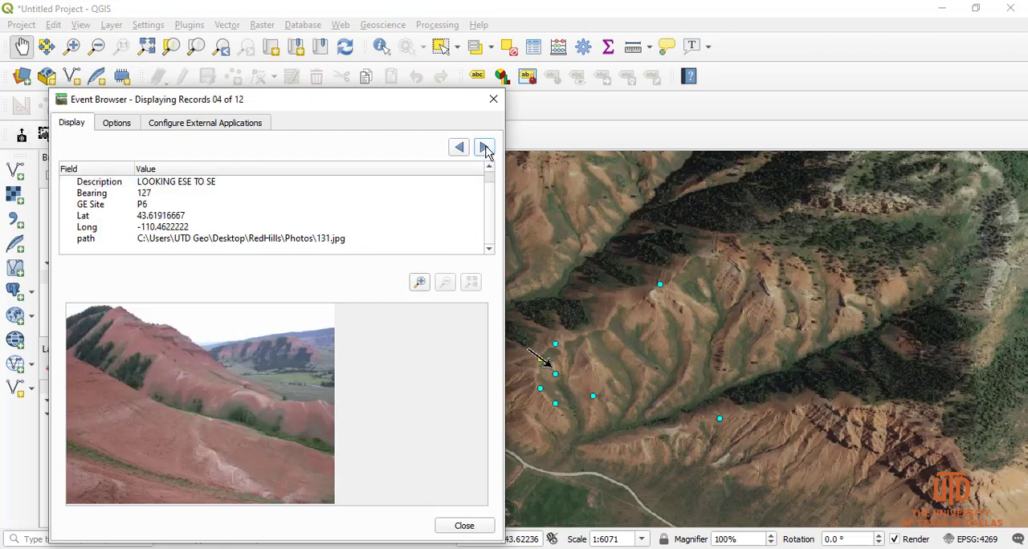
{"action": "left_click", "coordinate": [485, 148]}
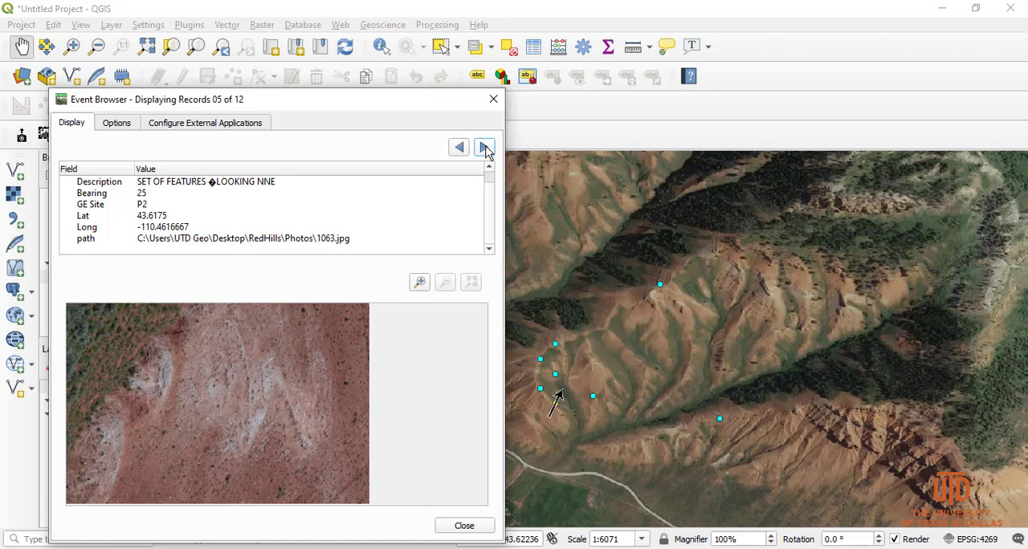
{"action": "left_click", "coordinate": [485, 149]}
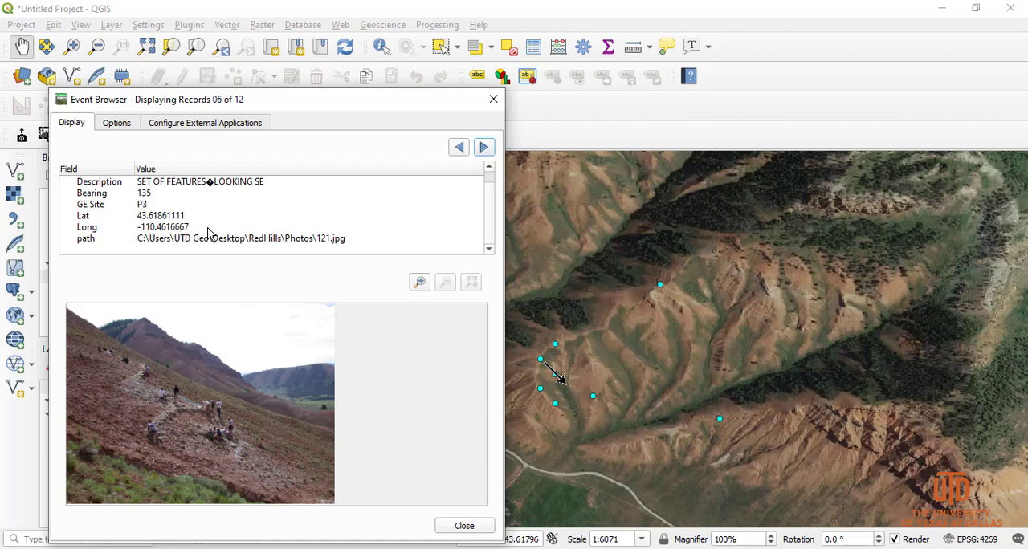
{"action": "left_click_drag", "start_coordinate": [491, 225], "coordinate": [485, 187]}
{"action": "left_click", "coordinate": [489, 249]}
{"action": "left_click", "coordinate": [465, 527]}
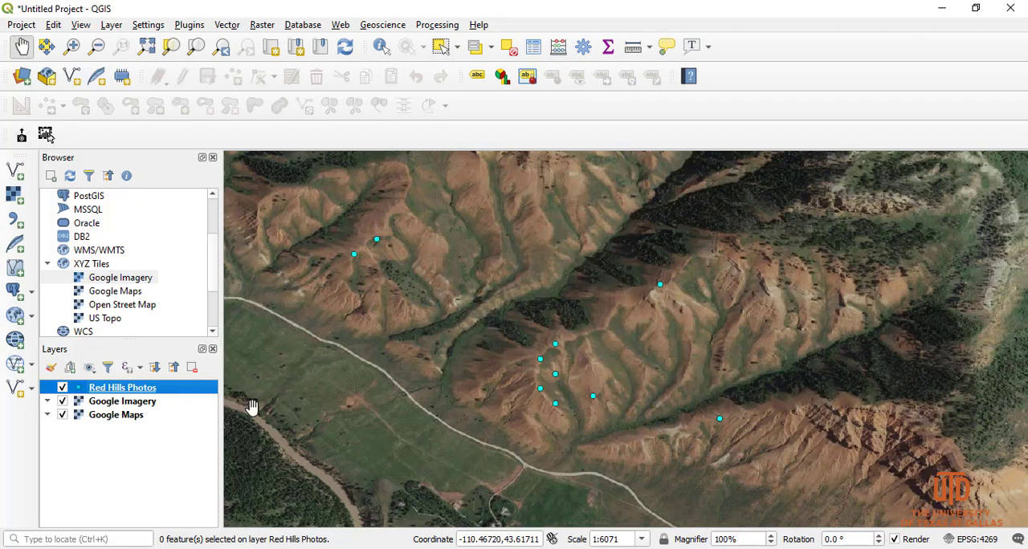
- Create the default actions for the Red Hills Photos layer in its layer properties
{"action": "mouse_move", "coordinate": [116, 391]}
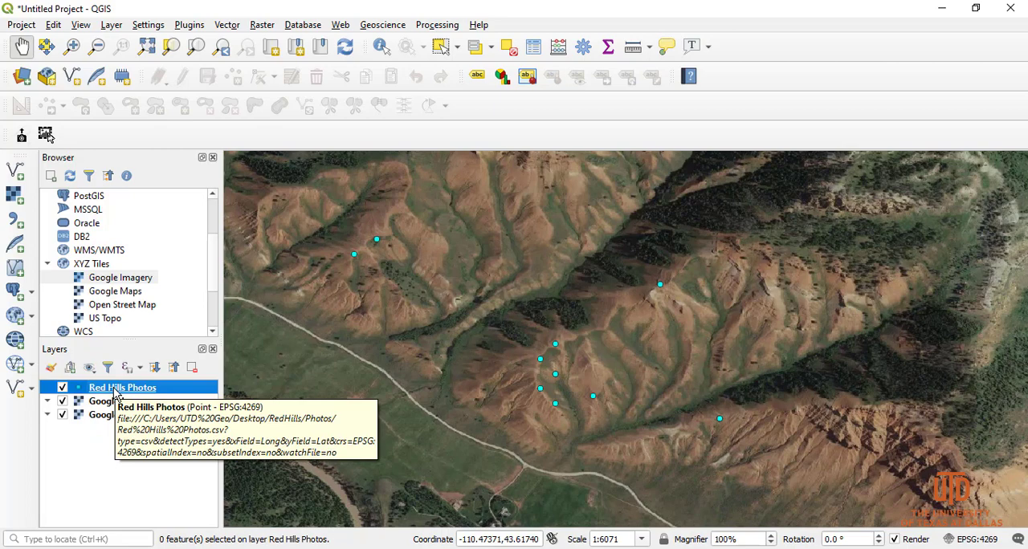
{"action": "double_click", "coordinate": [117, 391]}
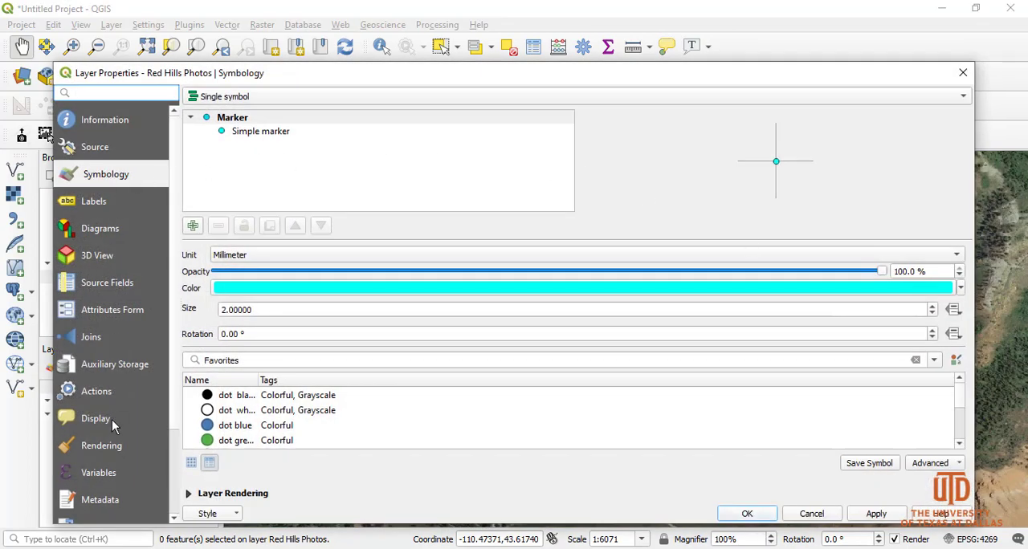
{"action": "left_click", "coordinate": [107, 393]}
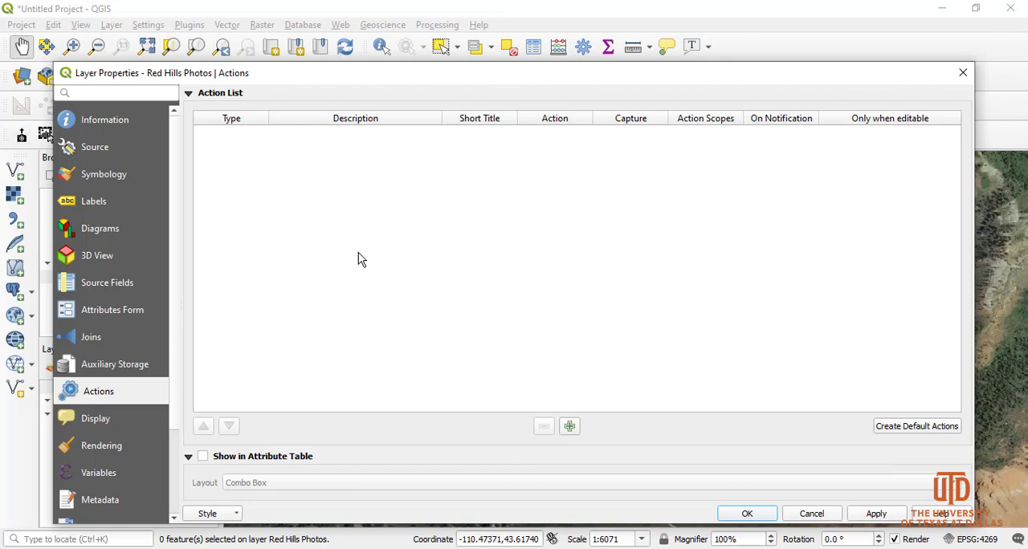
{"action": "left_click_drag", "start_coordinate": [417, 80], "coordinate": [431, 40]}
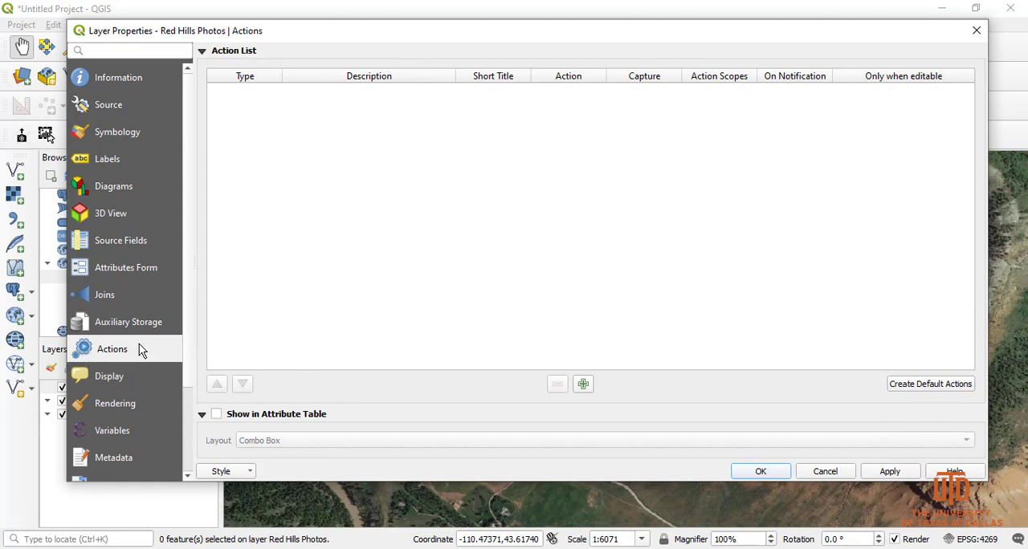
{"action": "left_click", "coordinate": [921, 389]}
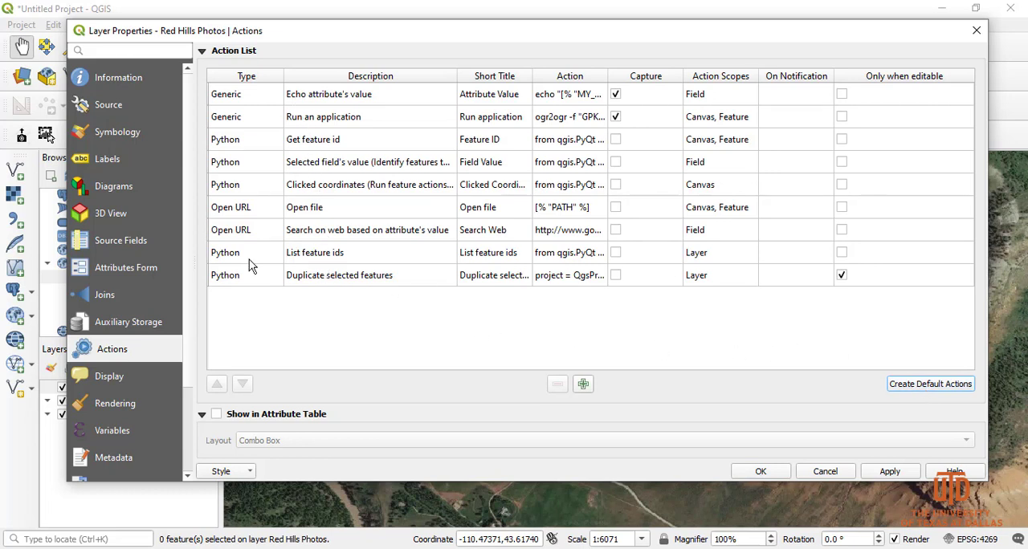
- Delete the three actions listed below Open file: Duplicate selected features, List feature ids and Search on web based on attribute's value
{"action": "left_click", "coordinate": [304, 212]}
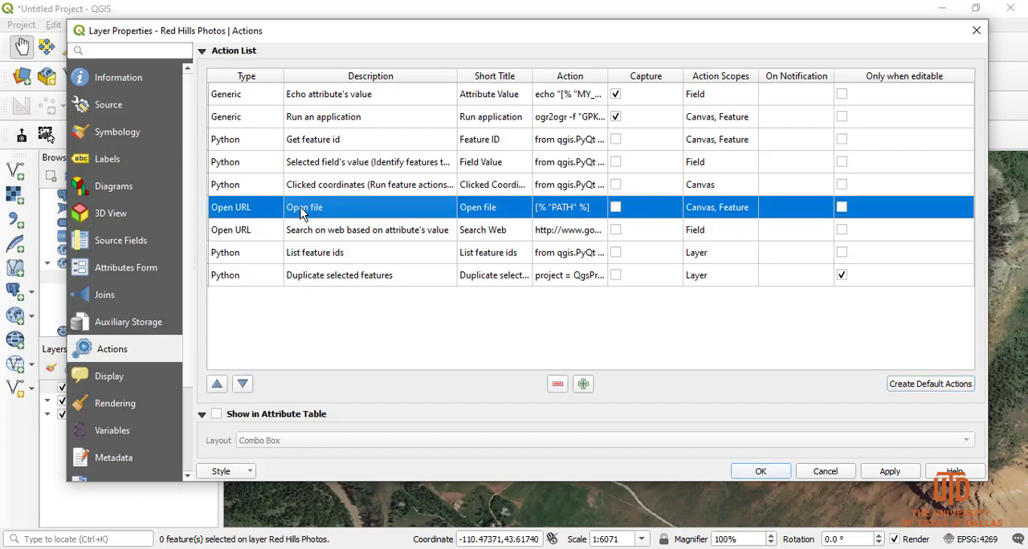
{"action": "left_click", "coordinate": [329, 235]}
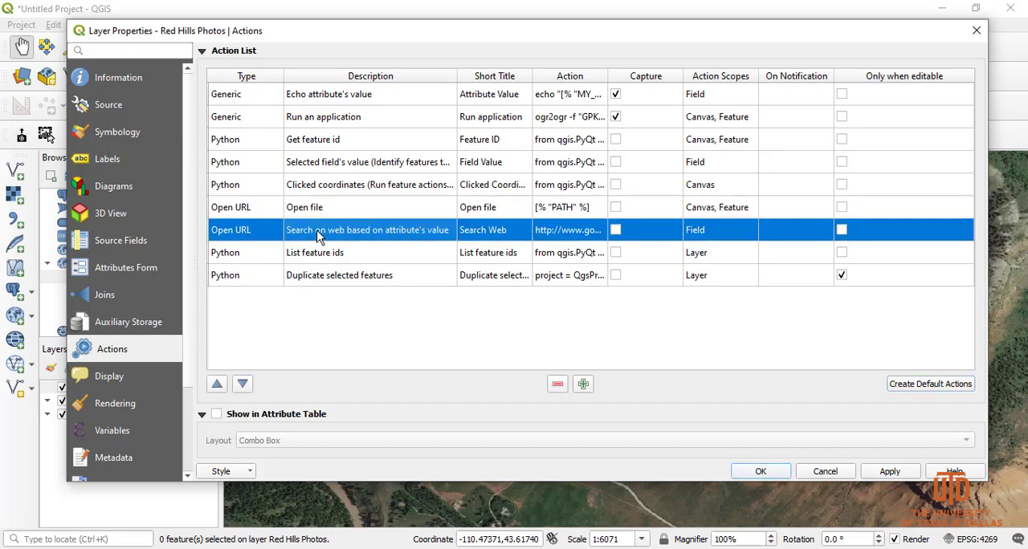
{"action": "left_click", "coordinate": [322, 284]}
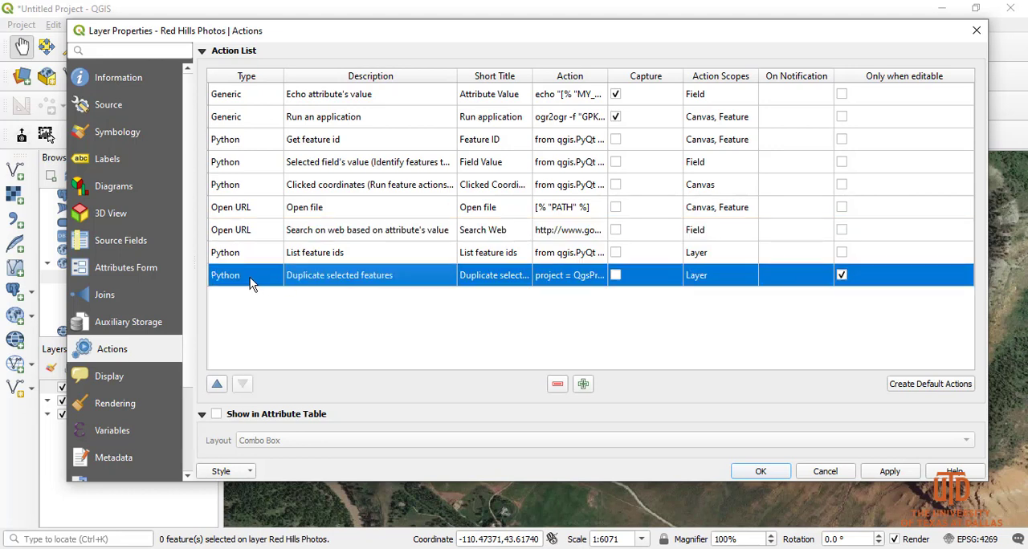
{"action": "left_click", "coordinate": [557, 384]}
{"action": "left_click", "coordinate": [558, 385]}
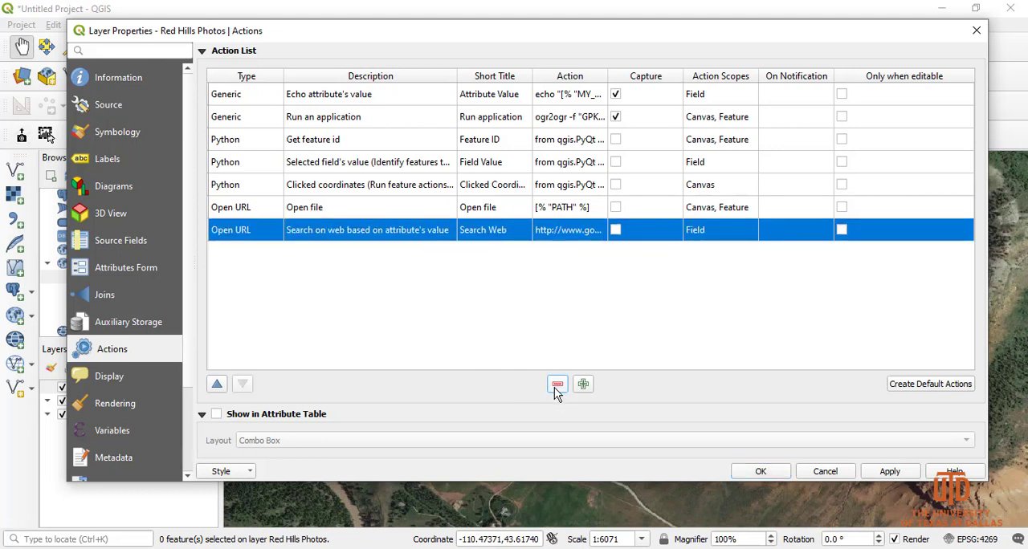
{"action": "left_click", "coordinate": [557, 384]}
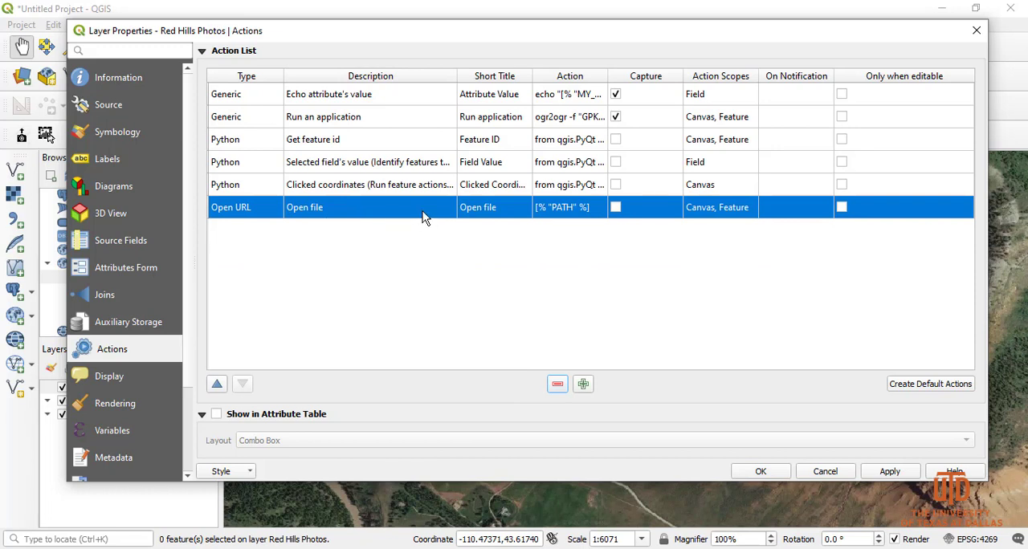
- Delete all the actions listed above Open file, from Echo attribute's value through Clicked coordinates, and apply the reduced action list
{"action": "left_click", "coordinate": [344, 184]}
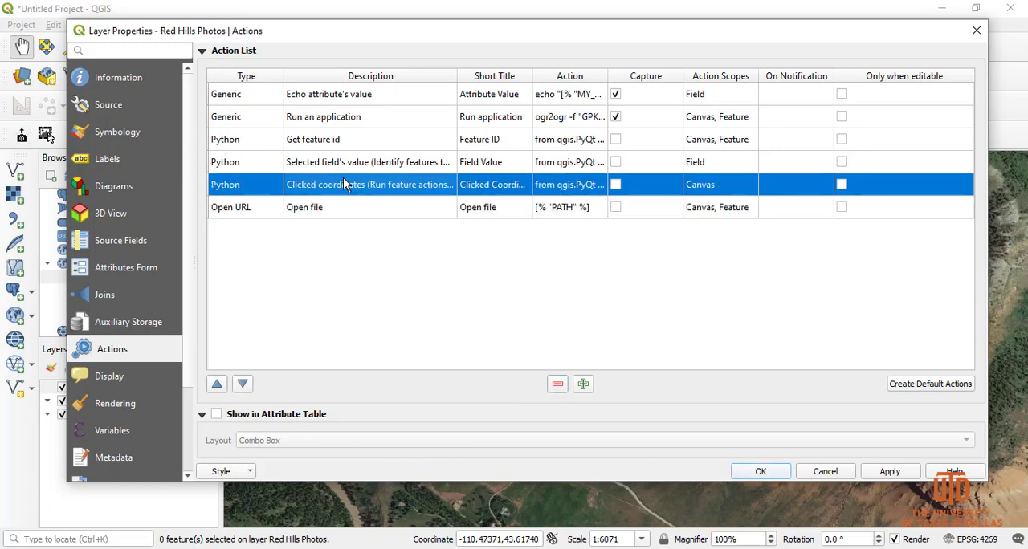
{"action": "left_click", "coordinate": [557, 384]}
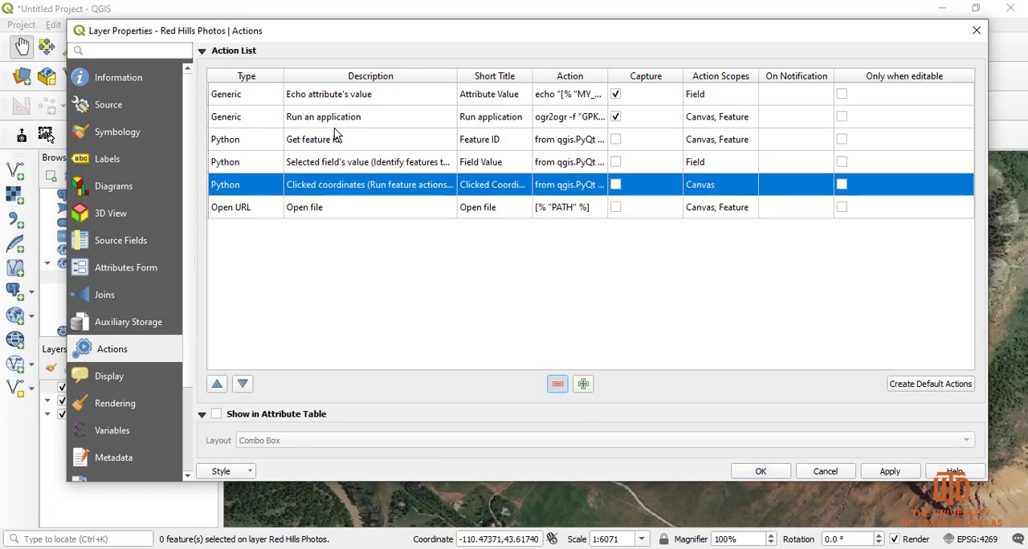
{"action": "left_click", "coordinate": [289, 96]}
{"action": "left_click", "coordinate": [557, 385]}
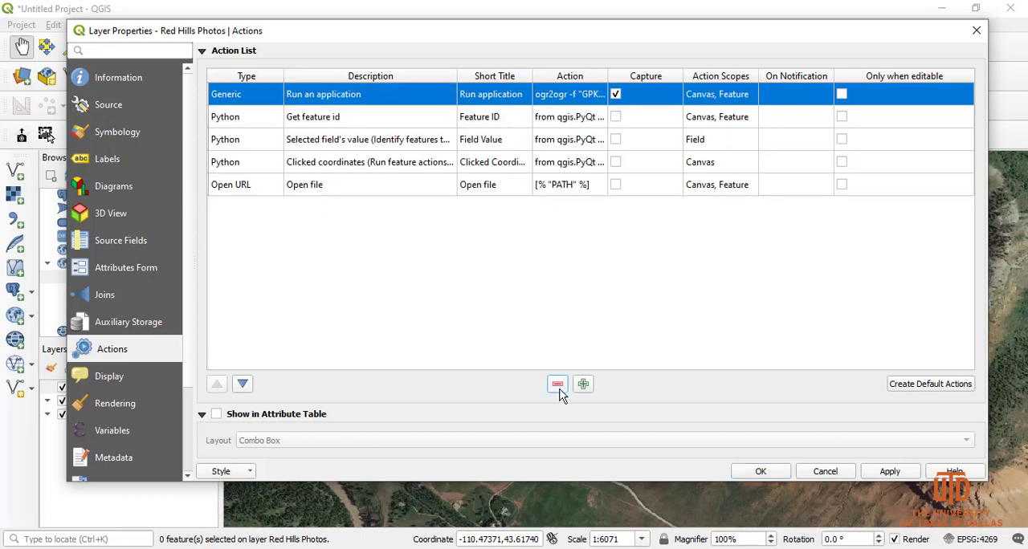
{"action": "left_click", "coordinate": [557, 385]}
{"action": "left_click", "coordinate": [558, 384]}
{"action": "left_click", "coordinate": [557, 384]}
{"action": "left_click", "coordinate": [558, 385]}
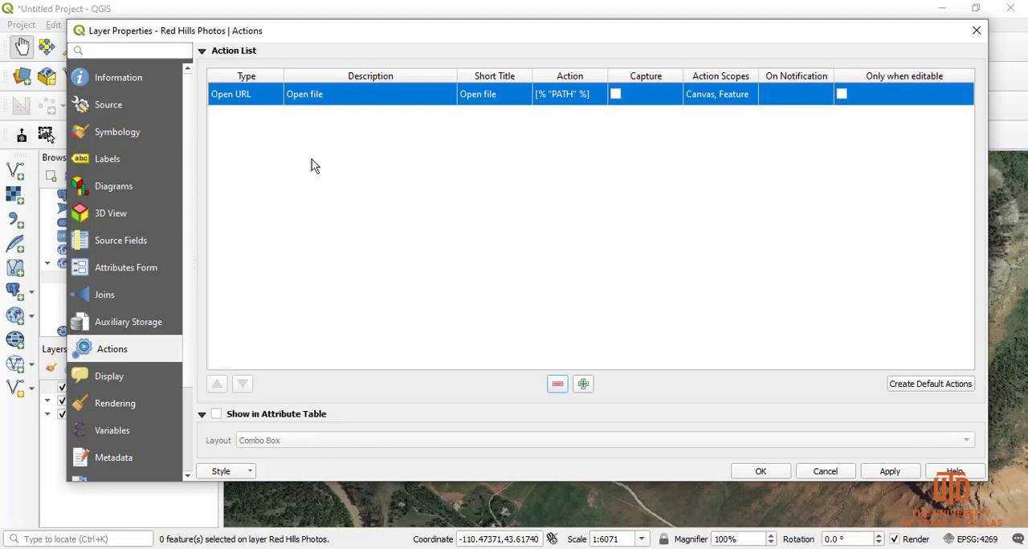
{"action": "left_click", "coordinate": [887, 472]}
- Assign the photo 129 from the RedHills Photos folder as the Open file action's icon, then apply and close the layer properties
{"action": "left_click_drag", "start_coordinate": [592, 42], "coordinate": [593, 68]}
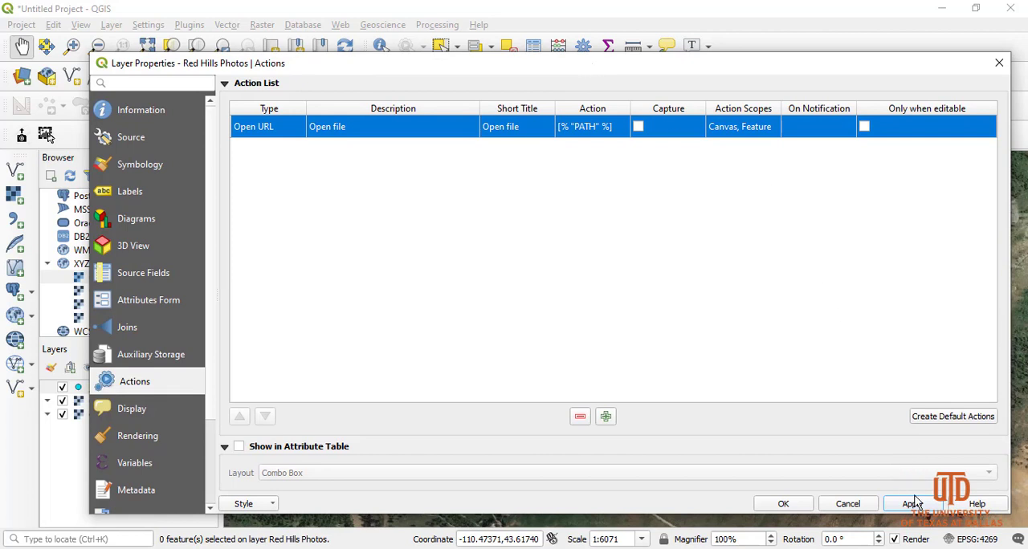
{"action": "double_click", "coordinate": [327, 128]}
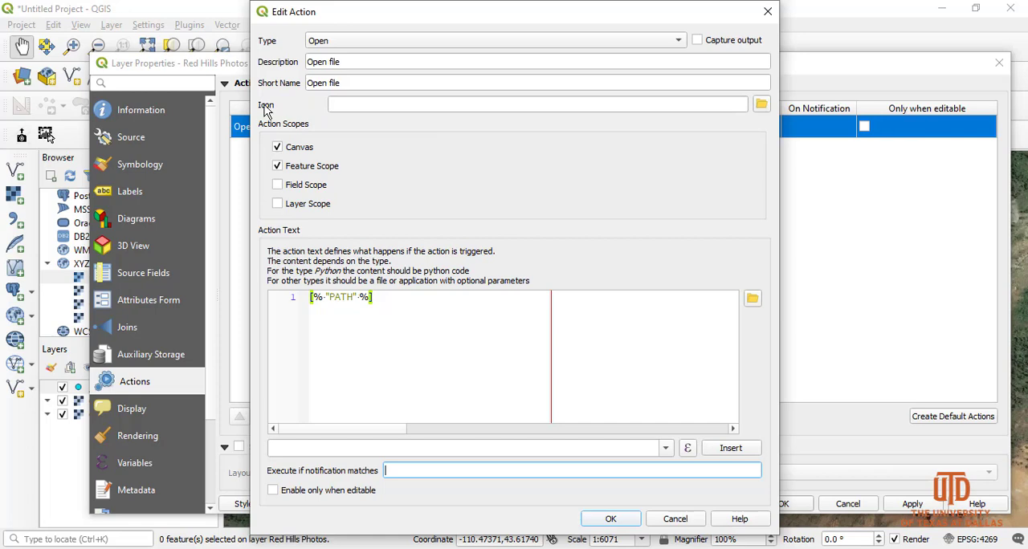
{"action": "left_click", "coordinate": [762, 106]}
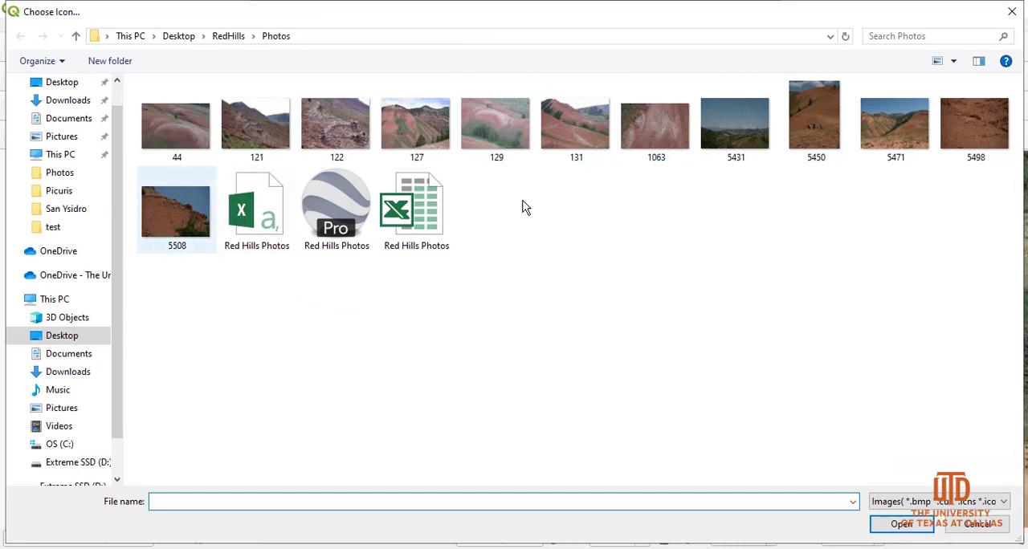
{"action": "left_click", "coordinate": [482, 133]}
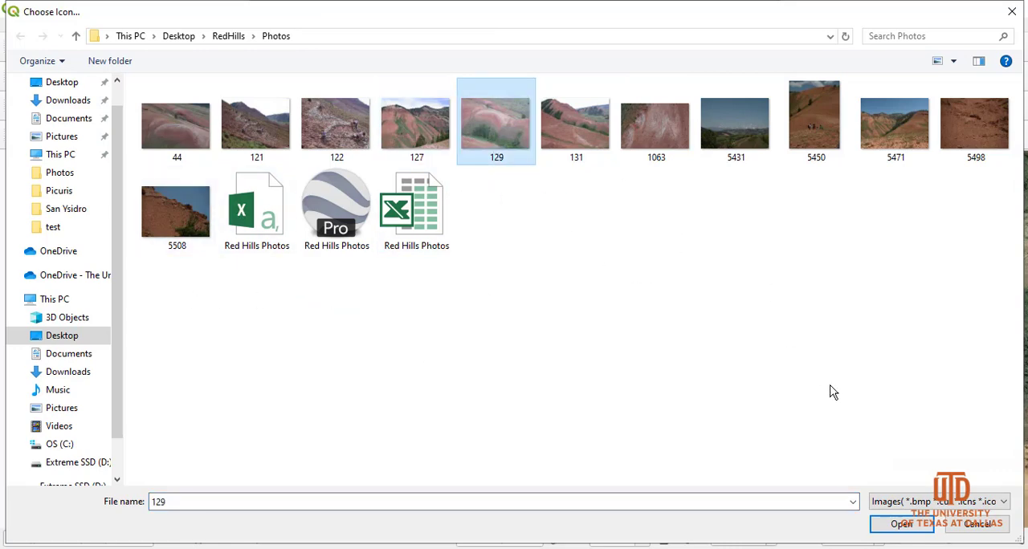
{"action": "left_click", "coordinate": [898, 526]}
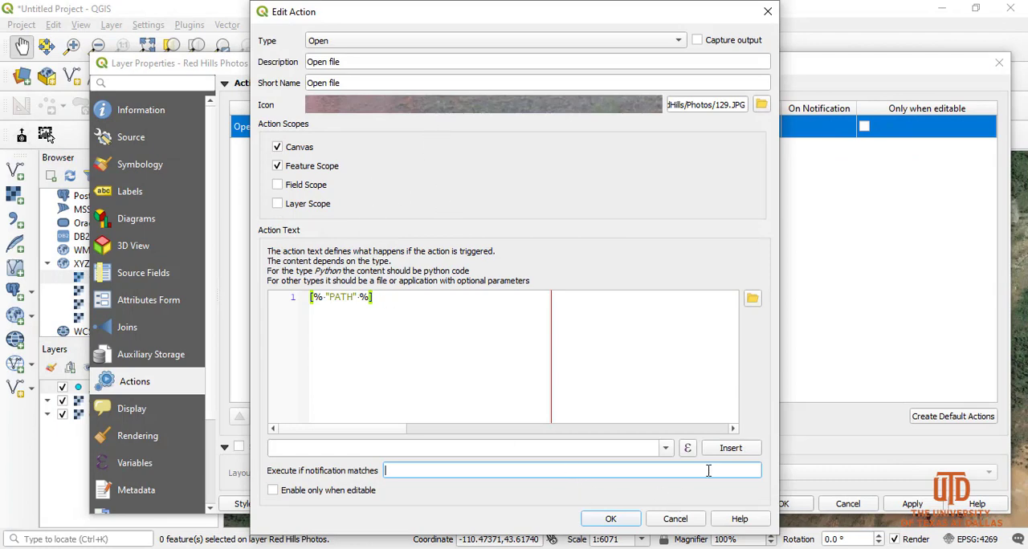
{"action": "left_click", "coordinate": [604, 518]}
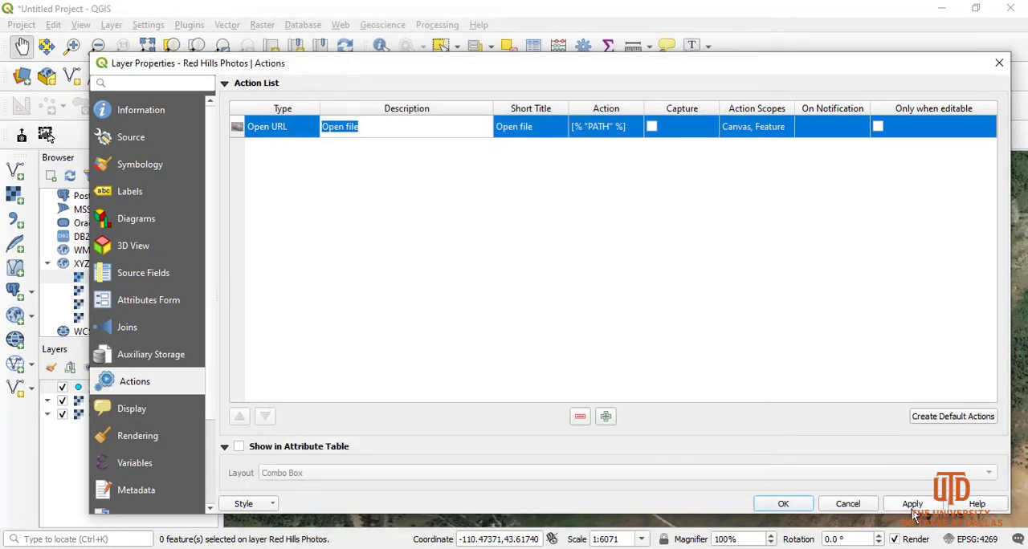
{"action": "left_click", "coordinate": [911, 505]}
{"action": "left_click", "coordinate": [783, 503]}
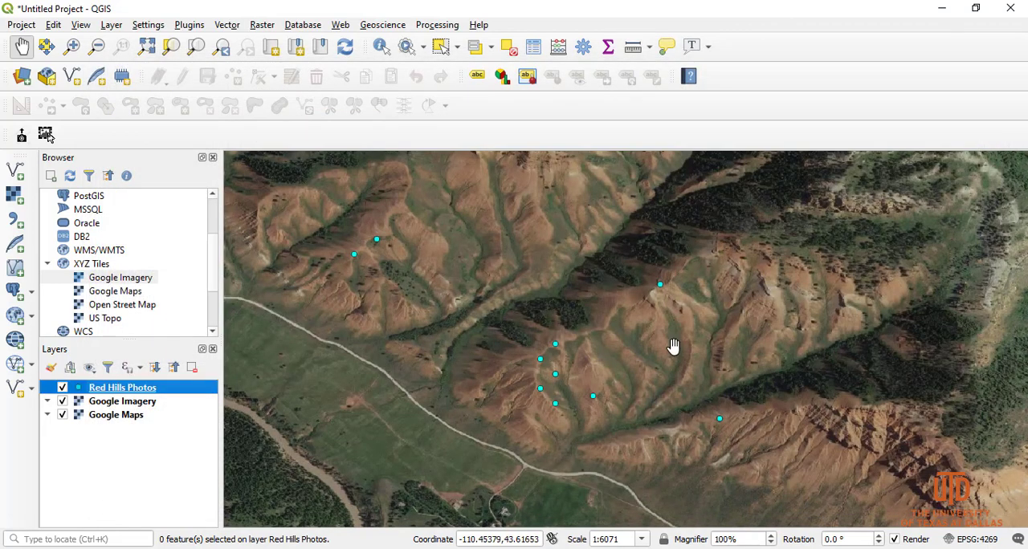
- Run the Open file action on the northernmost photo point and the isolated point on the eastern ridge, viewing and closing each photo
{"action": "left_click", "coordinate": [424, 48]}
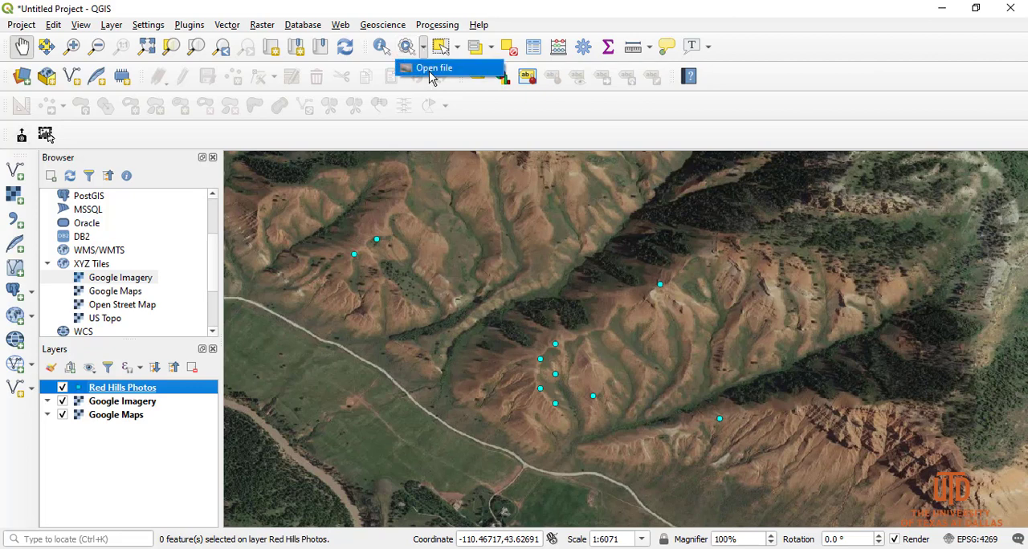
{"action": "left_click", "coordinate": [424, 71]}
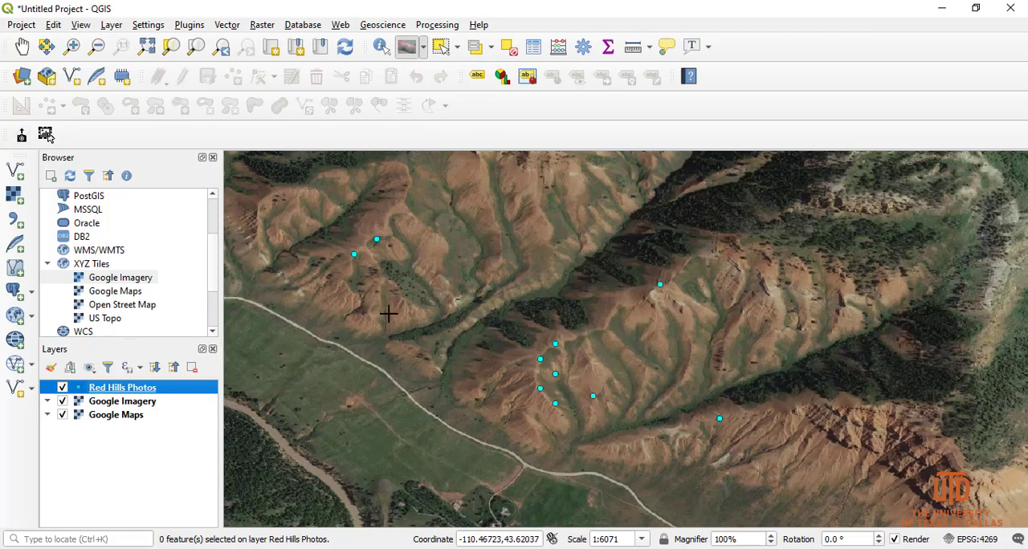
{"action": "left_click", "coordinate": [376, 239]}
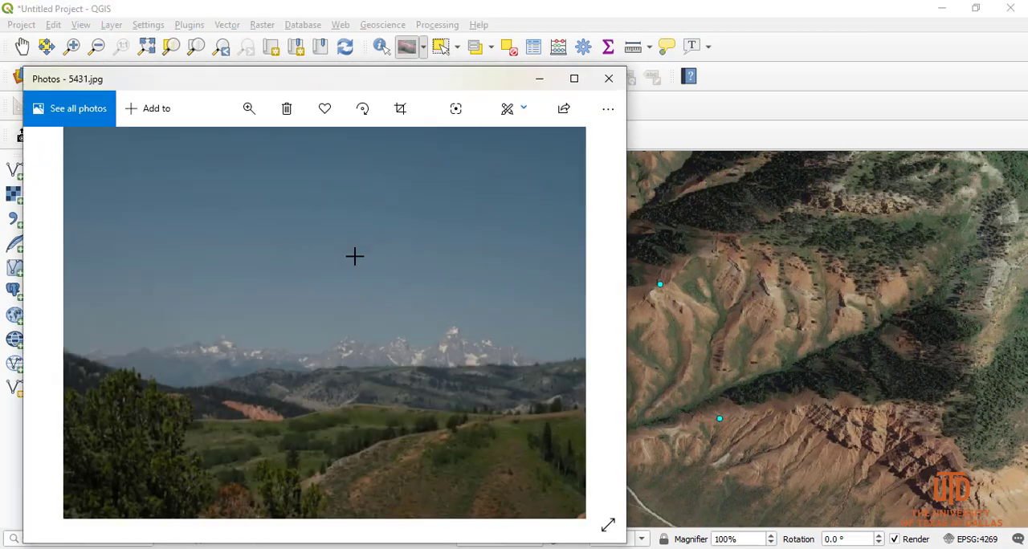
{"action": "left_click", "coordinate": [608, 78]}
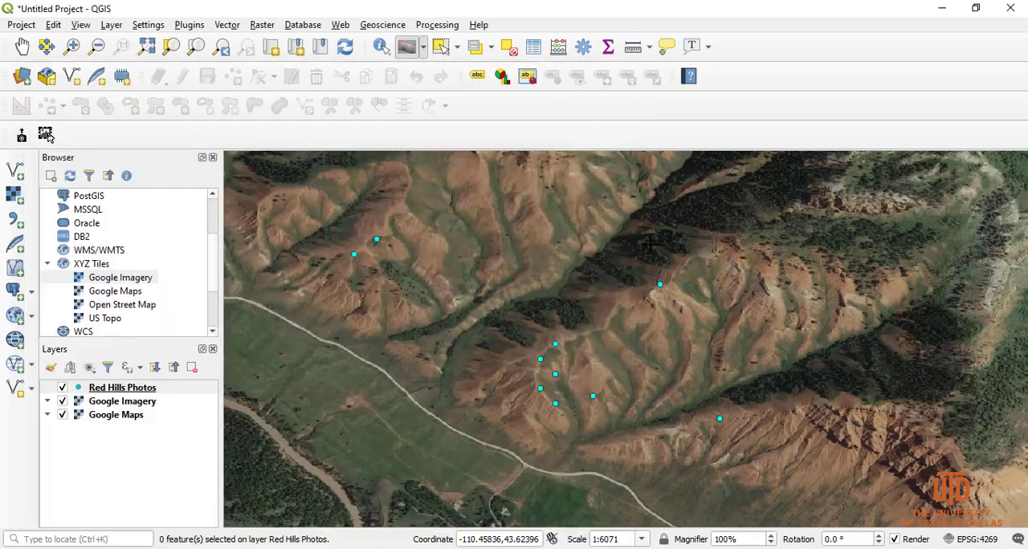
{"action": "left_click", "coordinate": [660, 284]}
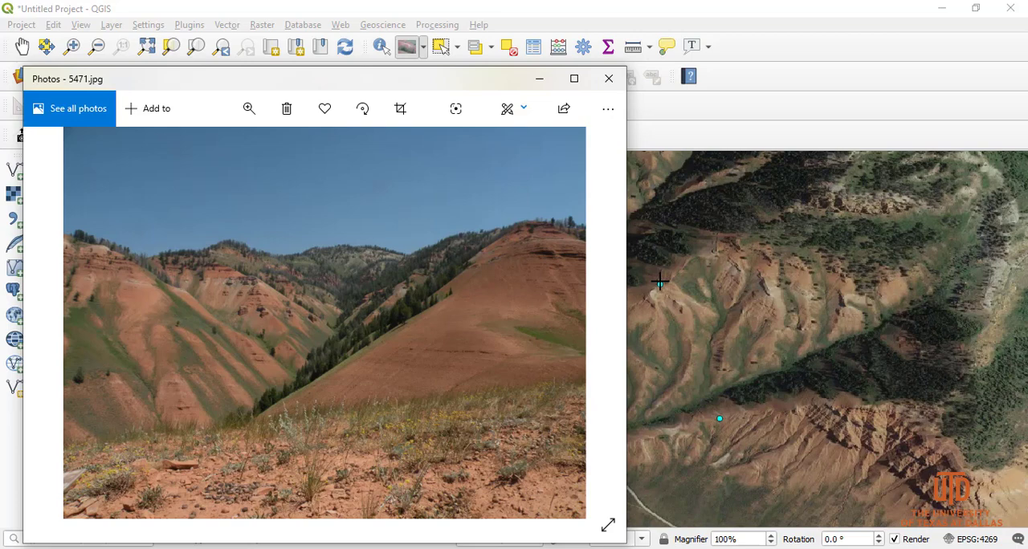
{"action": "left_click", "coordinate": [609, 78]}
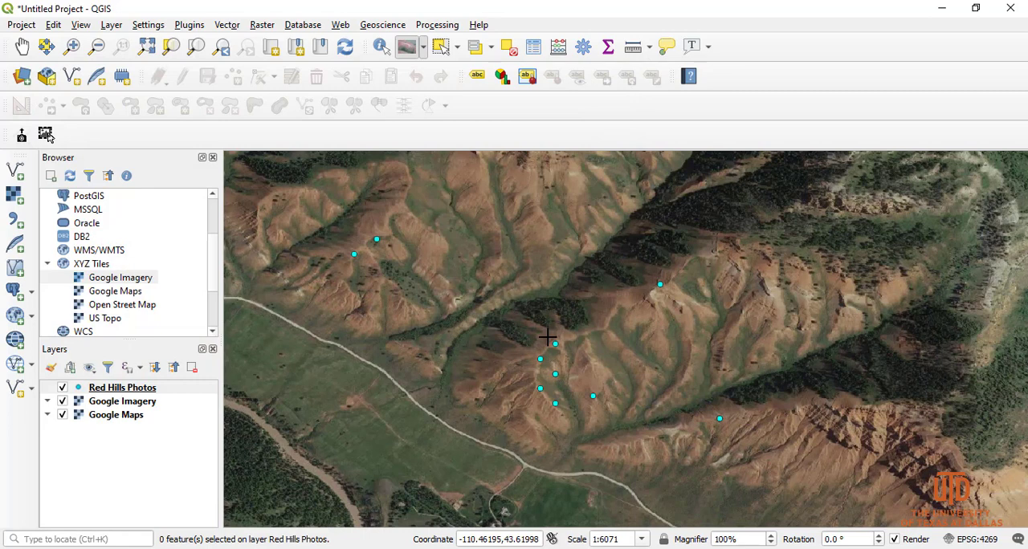